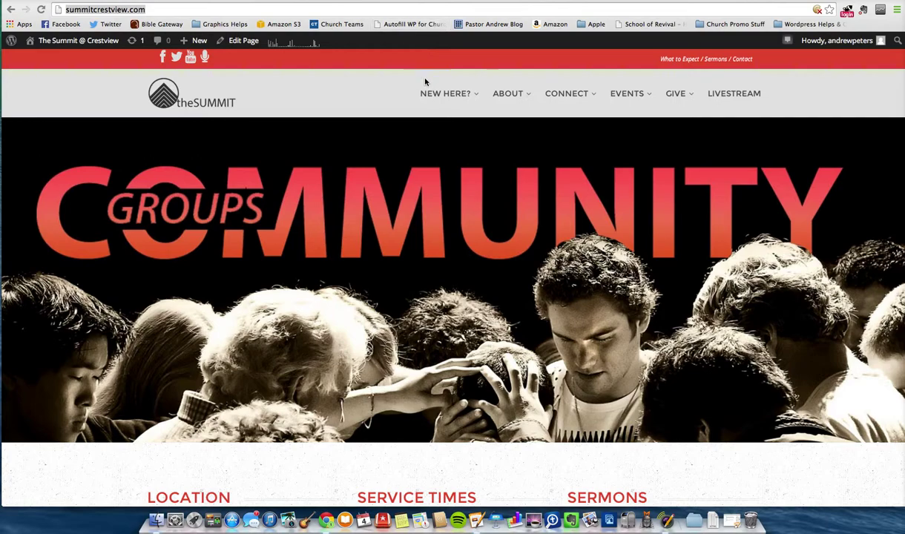
- Scroll down through the church site's home page and back up to the top
scroll(425, 82, "down", 5)
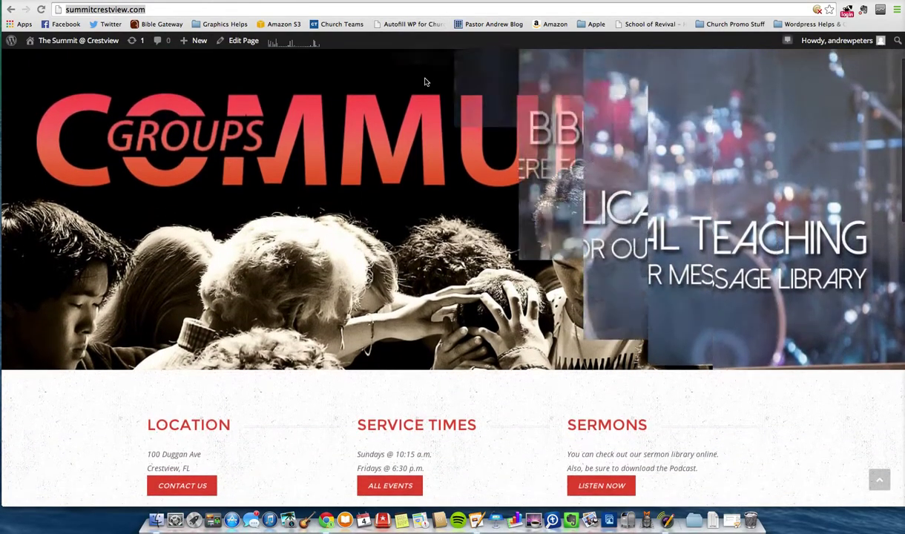
scroll(425, 81, "down", 10)
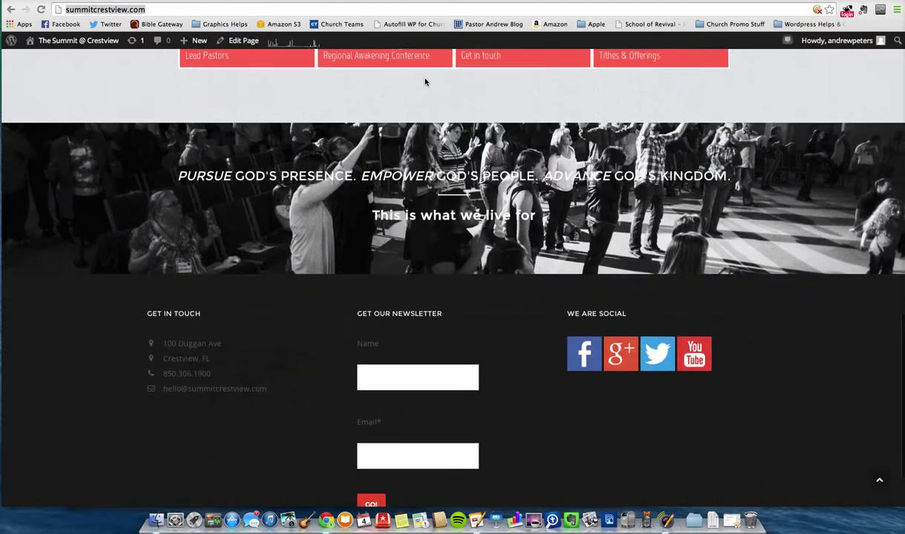
scroll(425, 81, "up", 10)
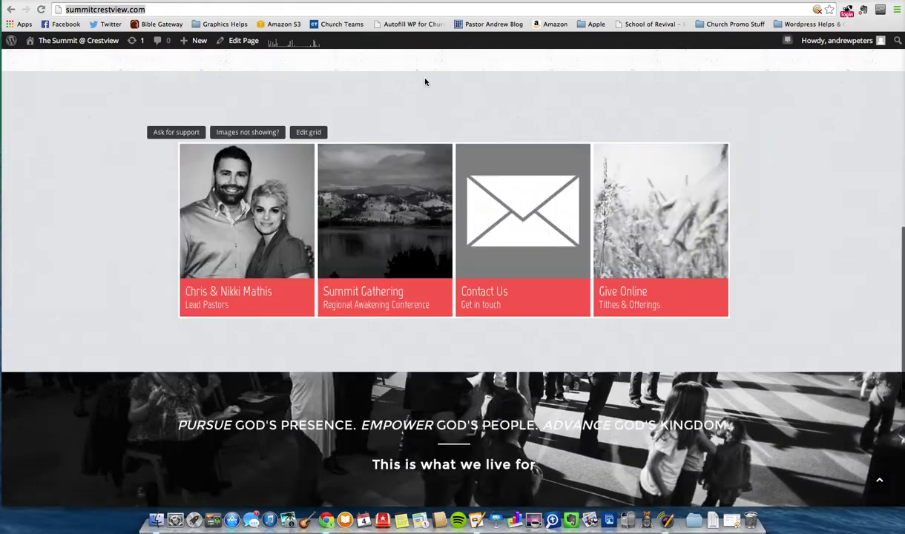
scroll(425, 82, "up", 3)
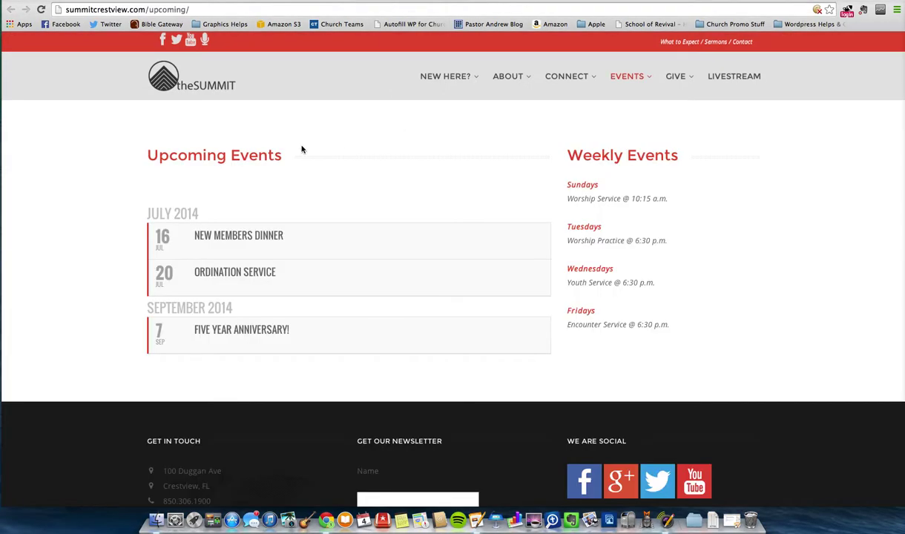
- Expand and collapse the New Members Dinner event to preview its details
left_click(245, 236)
scroll(121, 180, "down", 3)
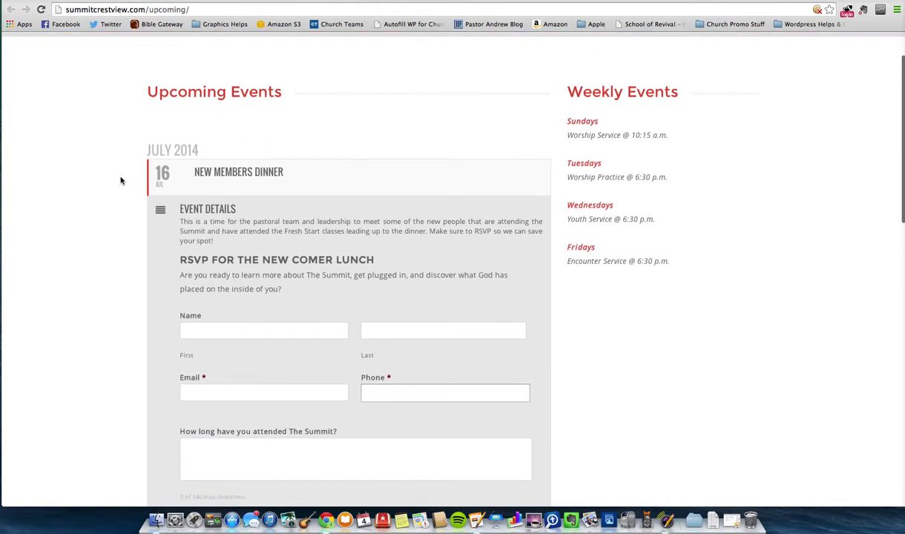
left_click(228, 113)
left_click(235, 108)
scroll(356, 132, "down", 3)
scroll(259, 96, "up", 2)
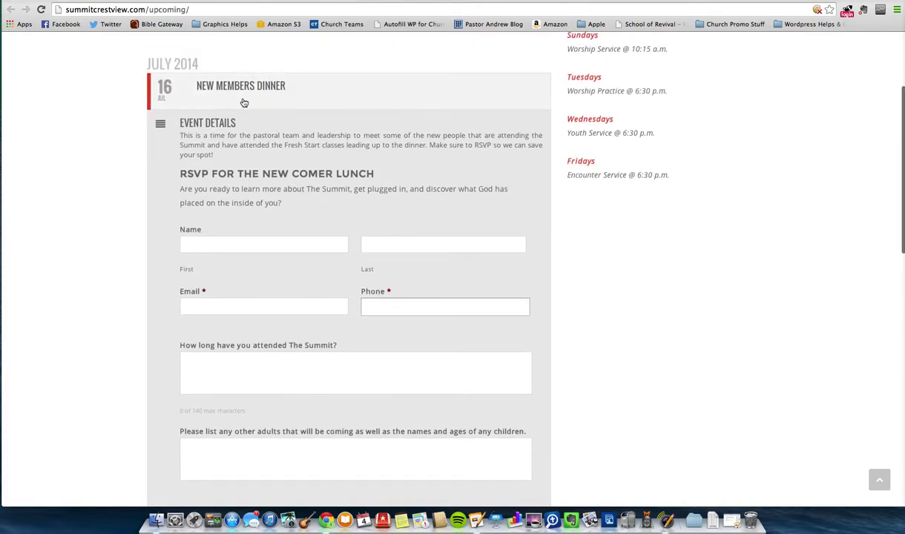
left_click(241, 99)
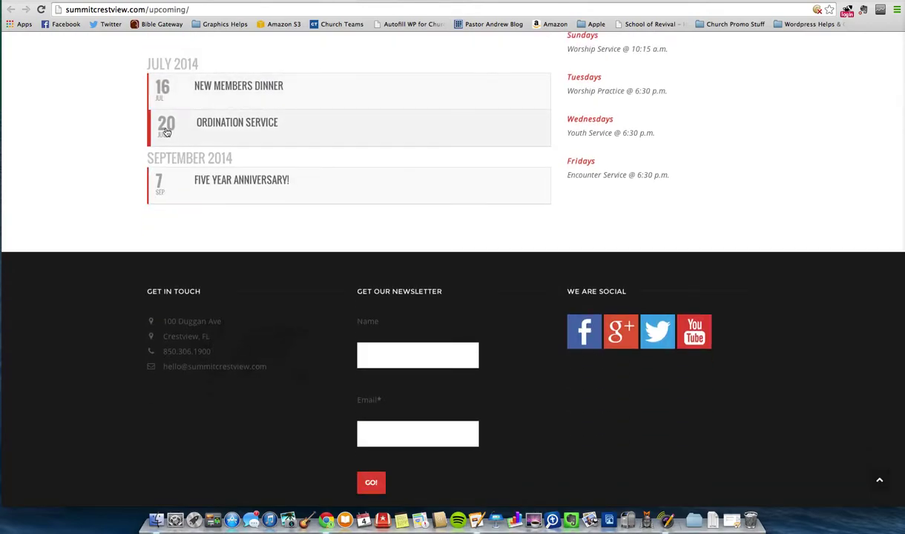
- Preview and collapse the Ordination Service and Five Year Anniversary! event details
left_click(241, 123)
left_click(242, 126)
left_click(255, 191)
left_click(255, 191)
left_click(255, 191)
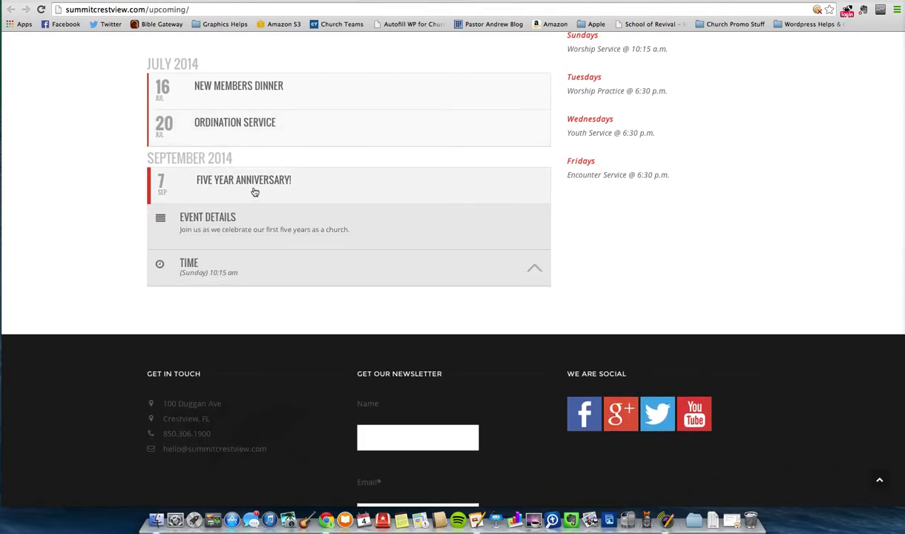
left_click(223, 184)
scroll(132, 251, "up", 2)
scroll(132, 252, "up", 1)
scroll(131, 252, "up", 2)
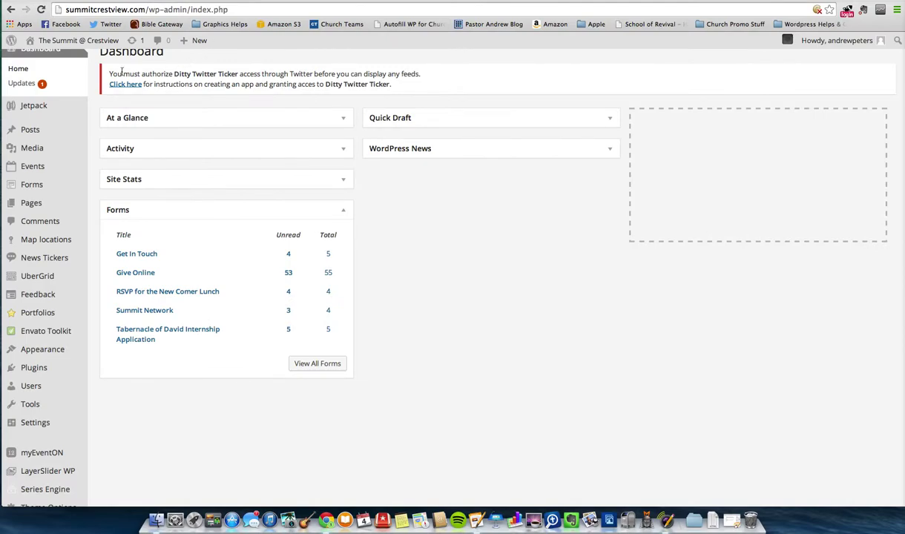
- Open myEventON from the admin sidebar and continue from its welcome guide to the EventON Settings
scroll(95, 93, "up", 1)
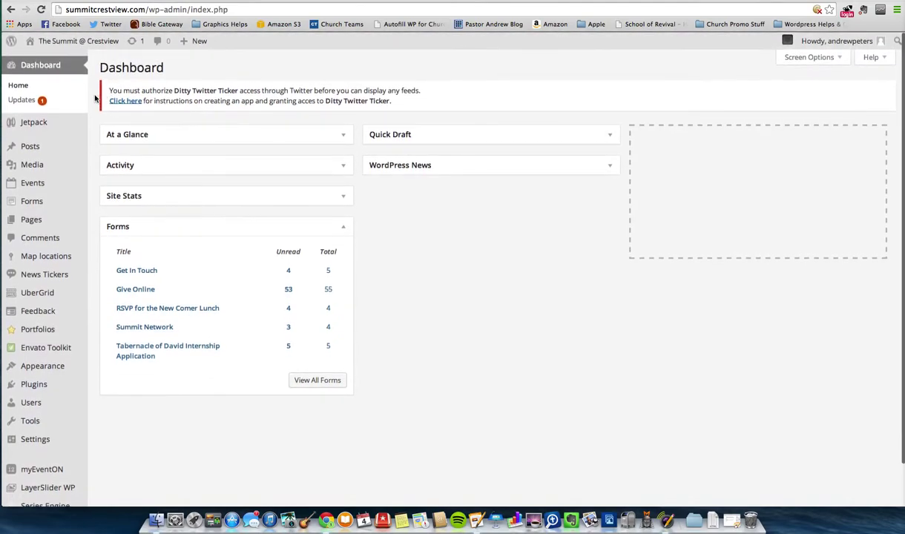
scroll(92, 93, "down", 3)
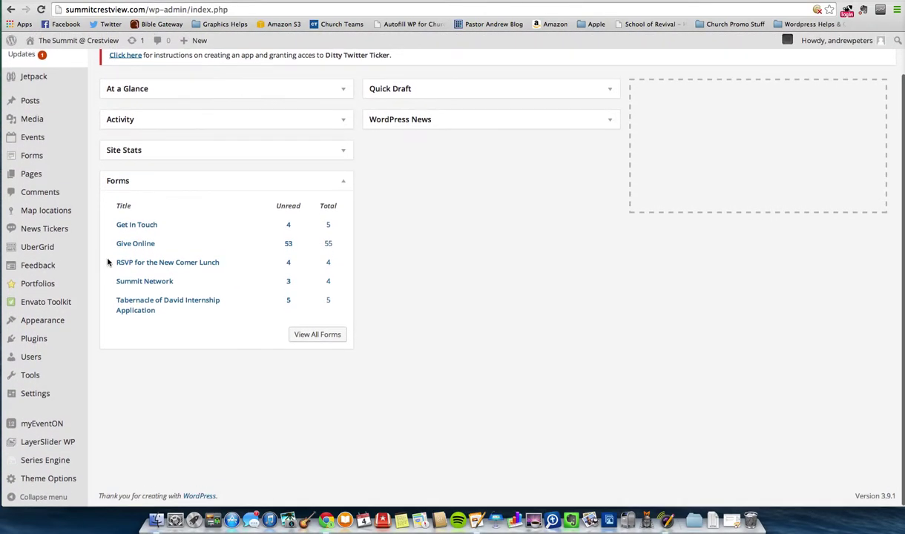
left_click(43, 426)
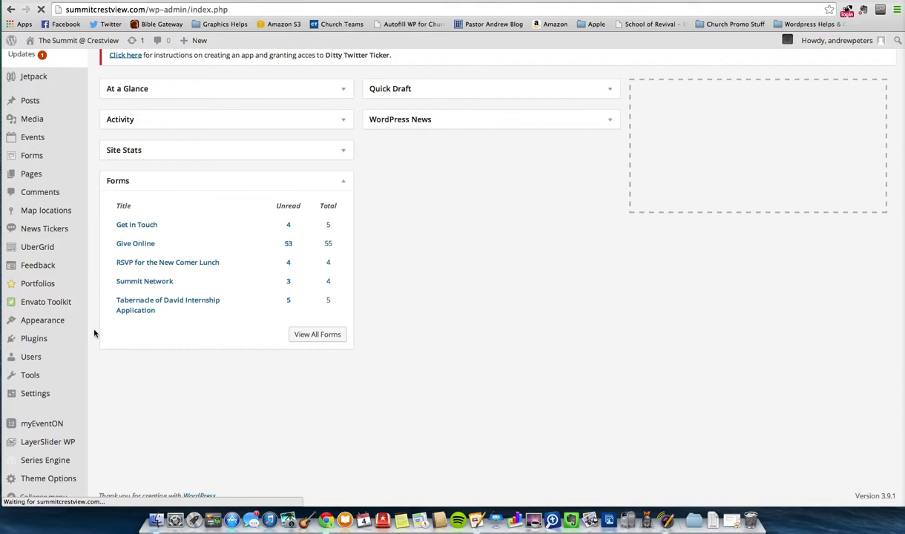
scroll(277, 207, "down", 2)
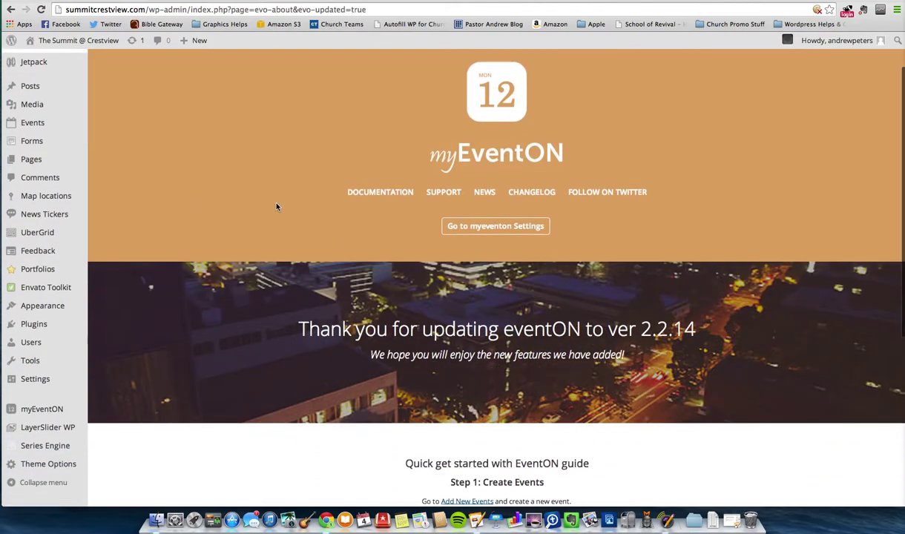
left_click(491, 227)
scroll(308, 238, "down", 1)
scroll(308, 238, "down", 5)
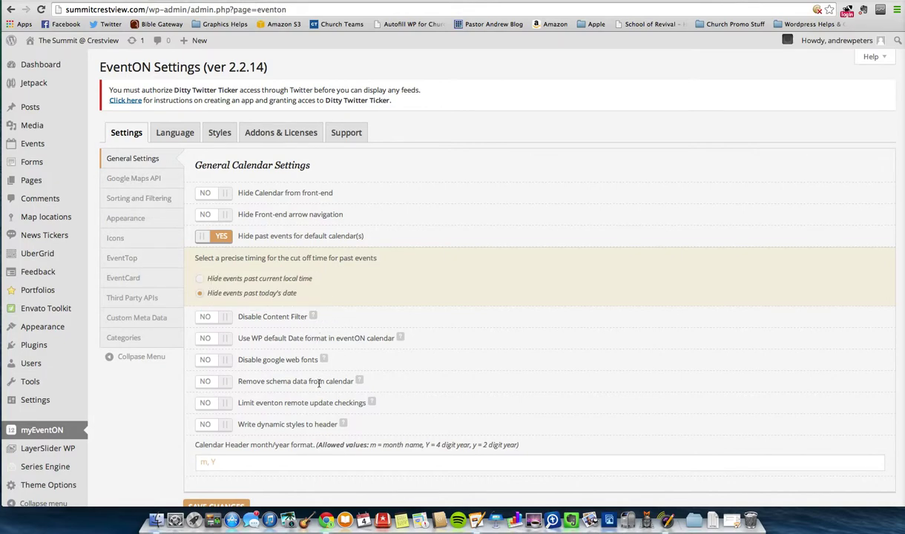
- Browse the Google Maps API, Sorting and Filtering, Appearance, Icons, EventTop, EventCard and Third Party APIs settings
left_click(116, 178)
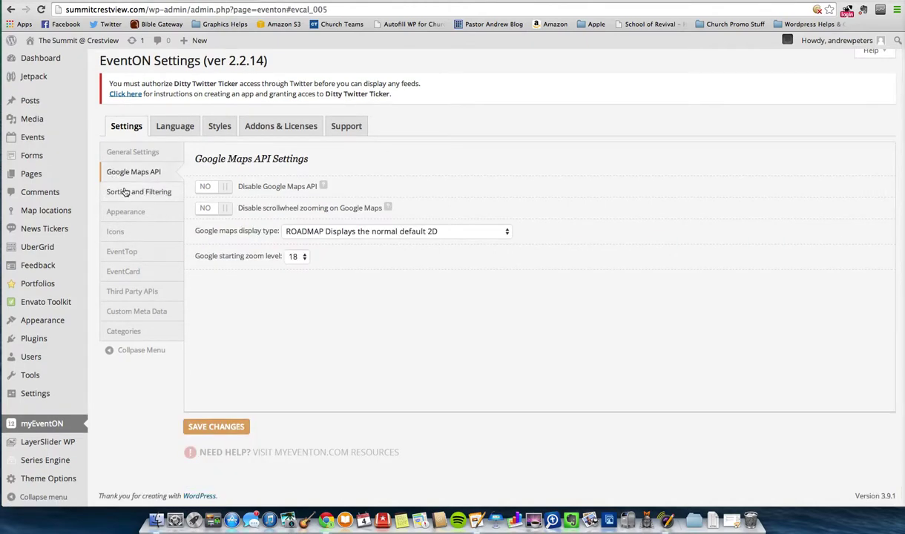
left_click(121, 192)
left_click(123, 212)
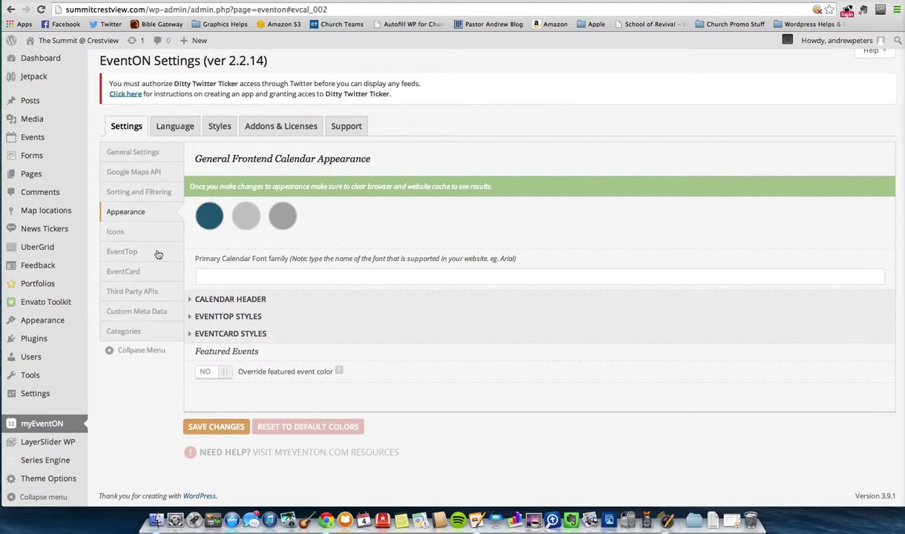
left_click(123, 240)
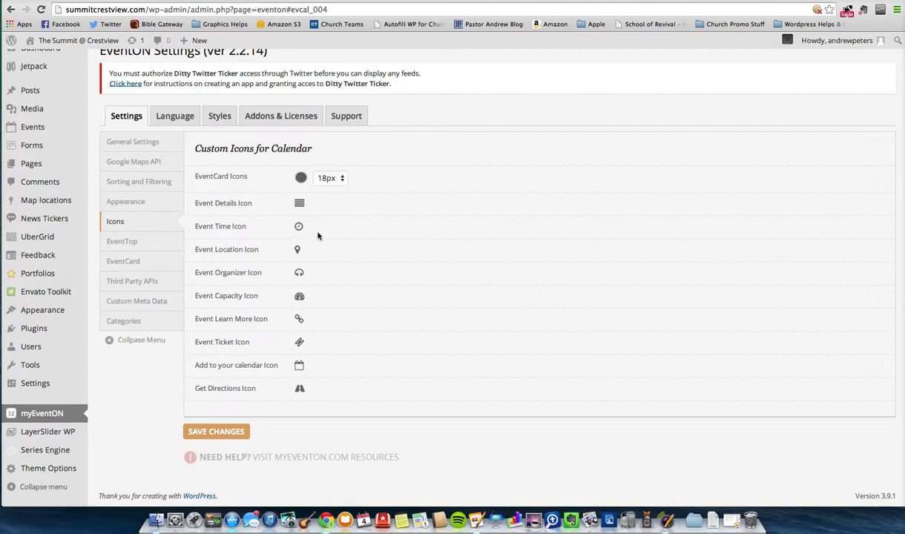
left_click(125, 239)
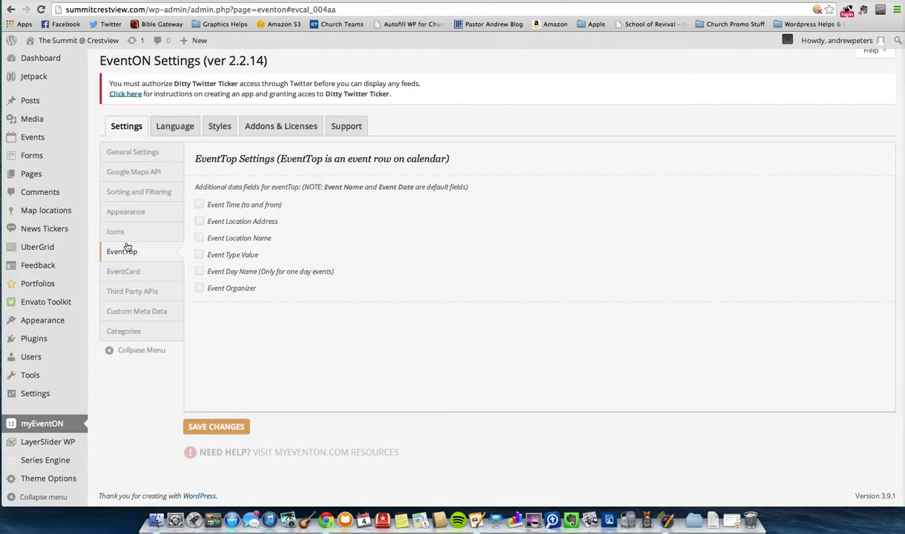
left_click(133, 270)
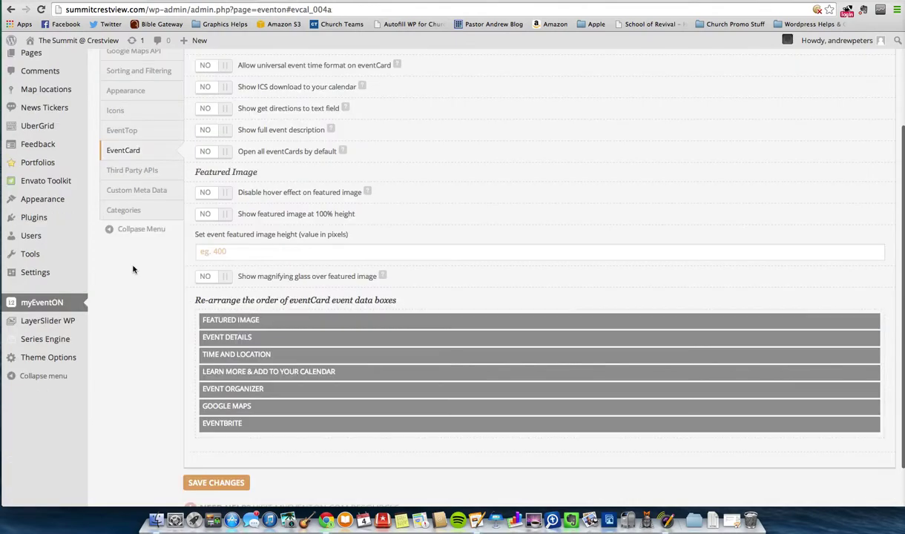
scroll(152, 268, "up", 3)
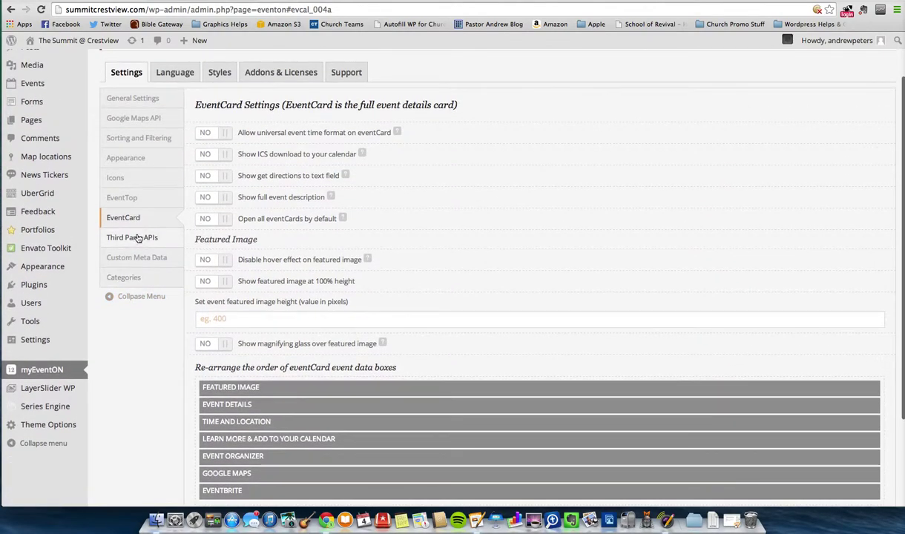
left_click(138, 238)
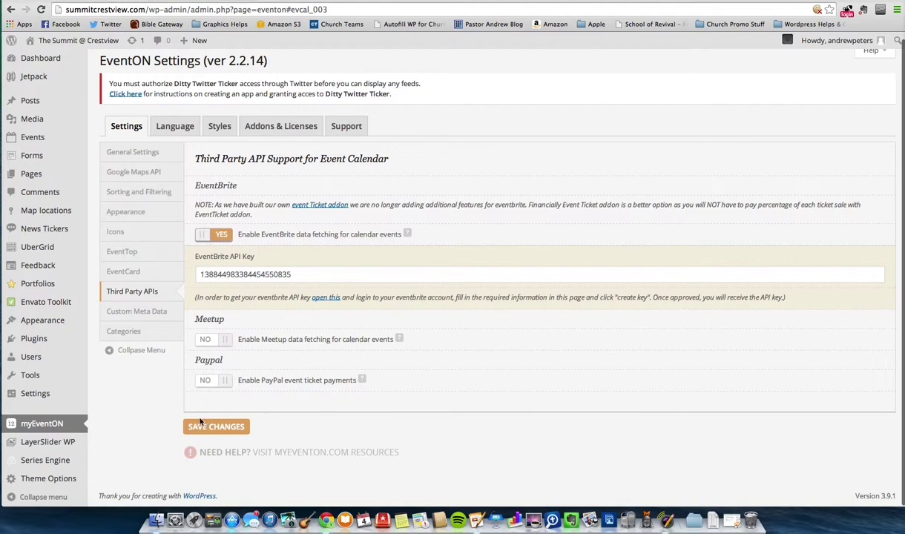
left_click(167, 125)
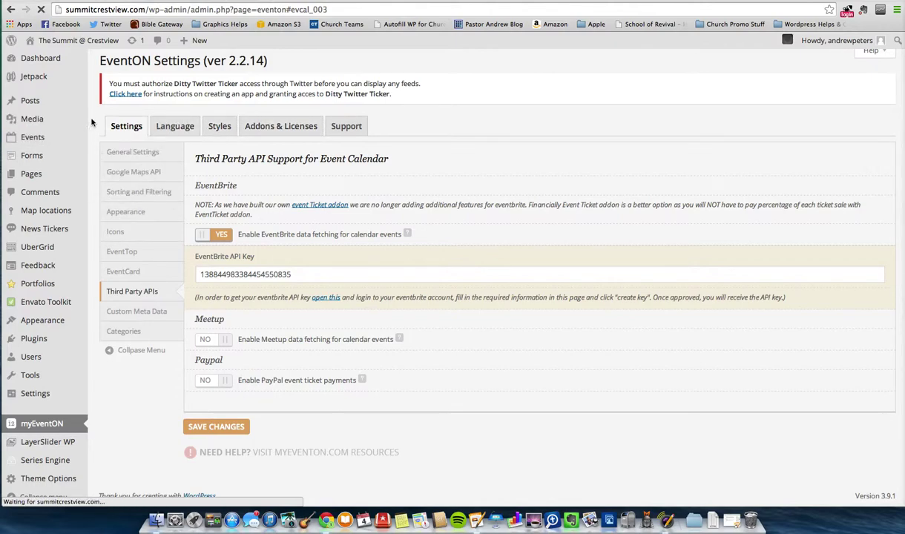
scroll(93, 121, "up", 1)
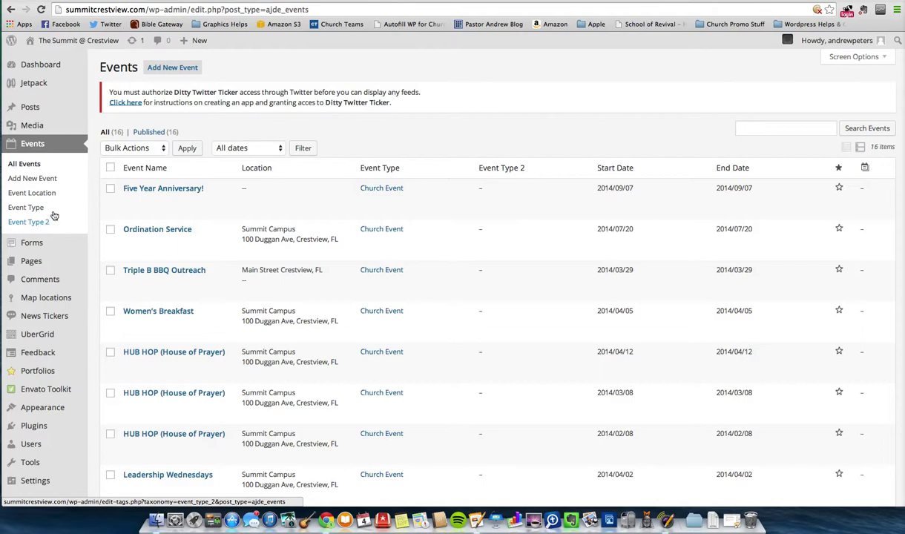
- Scroll down the All Events list of 16 published events and back up
scroll(117, 213, "down", 5)
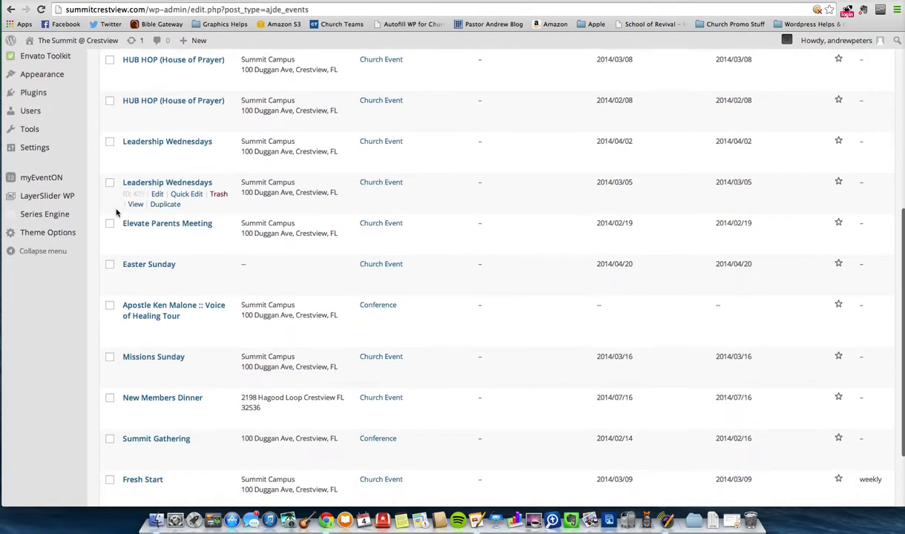
scroll(116, 213, "down", 3)
scroll(180, 242, "up", 10)
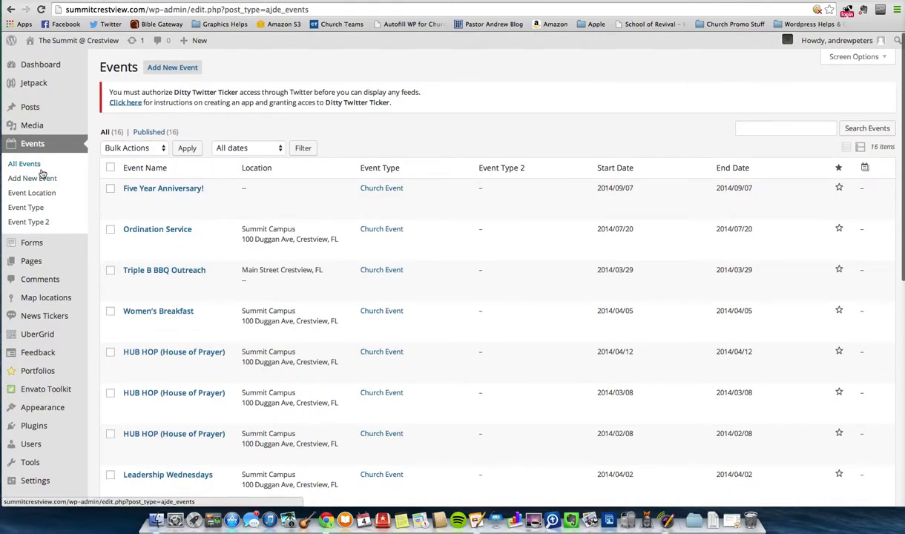
- Start a new event and title it 'Elevate Burn Fest', replacing 'Youth Burn' and fixing typos
left_click(169, 72)
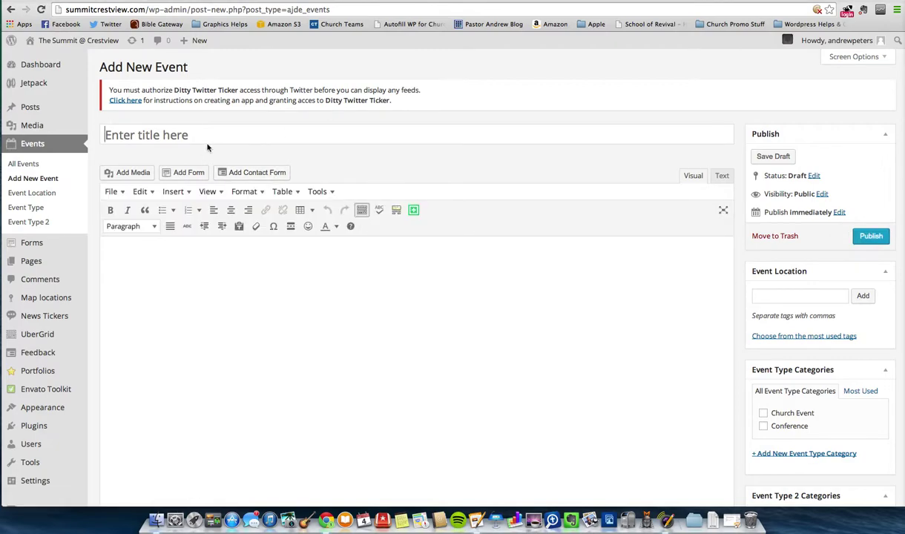
type("Yout")
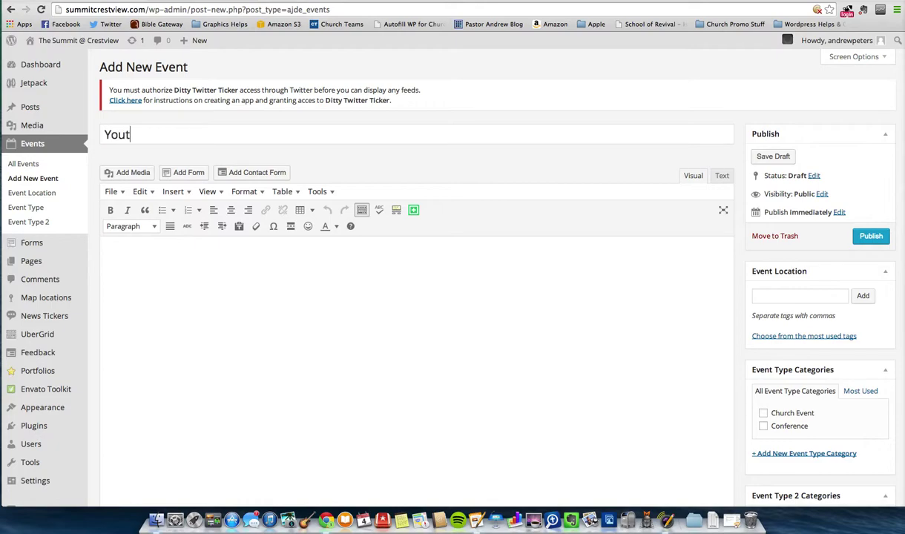
type("h Burn")
key("super+a")
type("Elevate Burn Fres")
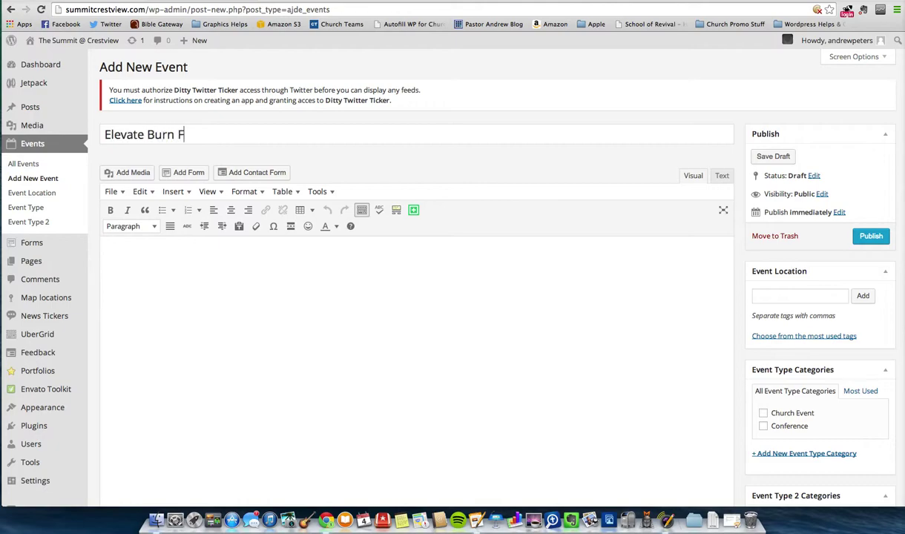
key("BackSpace")
key("BackSpace")
key("BackSpace")
type("est")
scroll(297, 178, "down", 3)
left_click(269, 159)
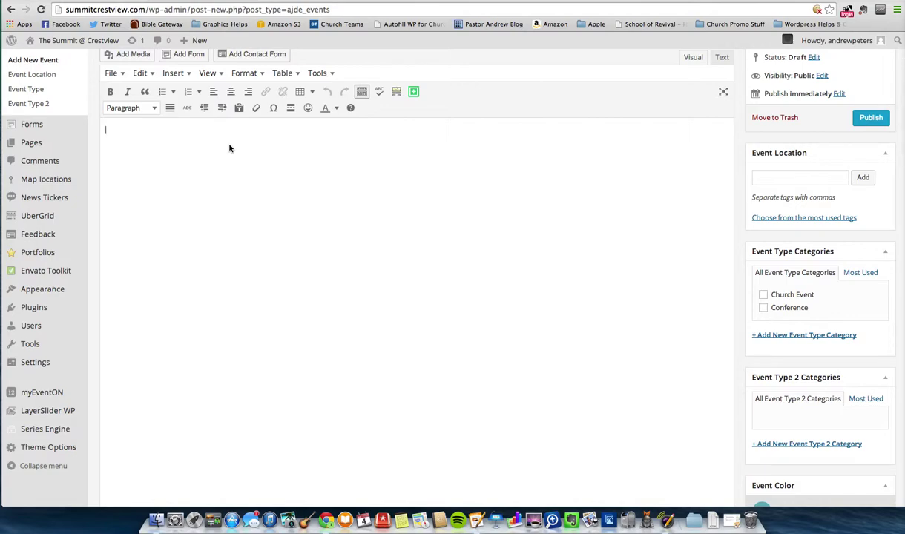
- Begin the event description with the text 'Enter the ev'
type("Enter the event info....")
scroll(503, 125, "down", 3)
scroll(503, 125, "up", 3)
scroll(503, 127, "down", 5)
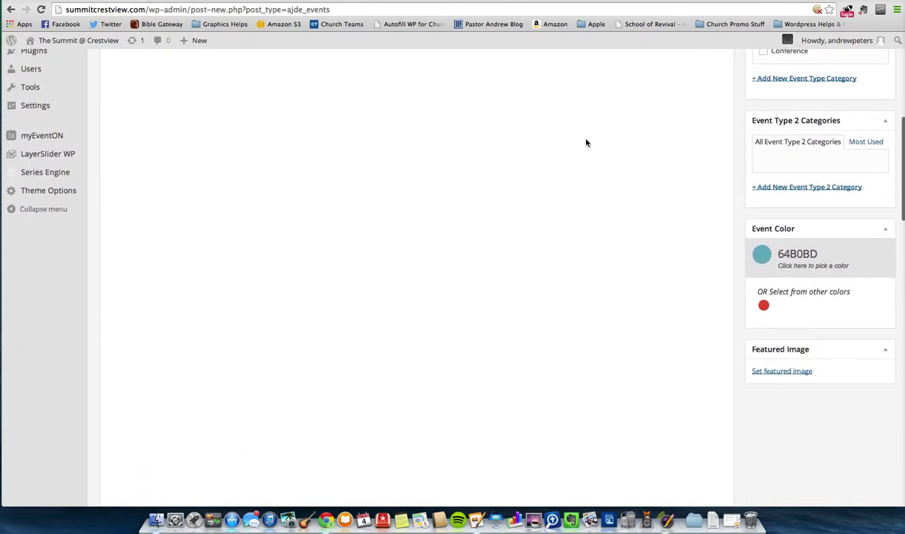
scroll(586, 141, "up", 2)
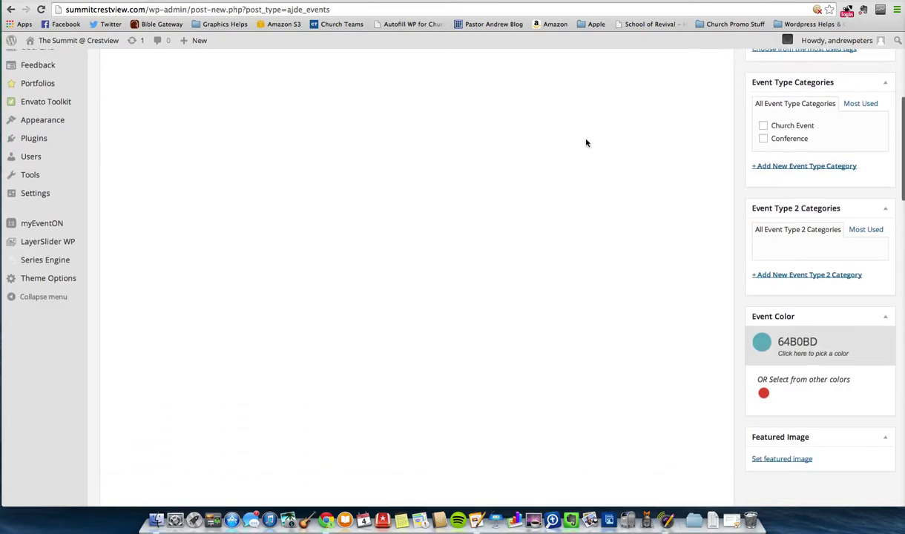
- File the event under Church Event and set its colour to red, E74D3C
left_click(764, 131)
scroll(738, 109, "down", 2)
scroll(738, 109, "down", 3)
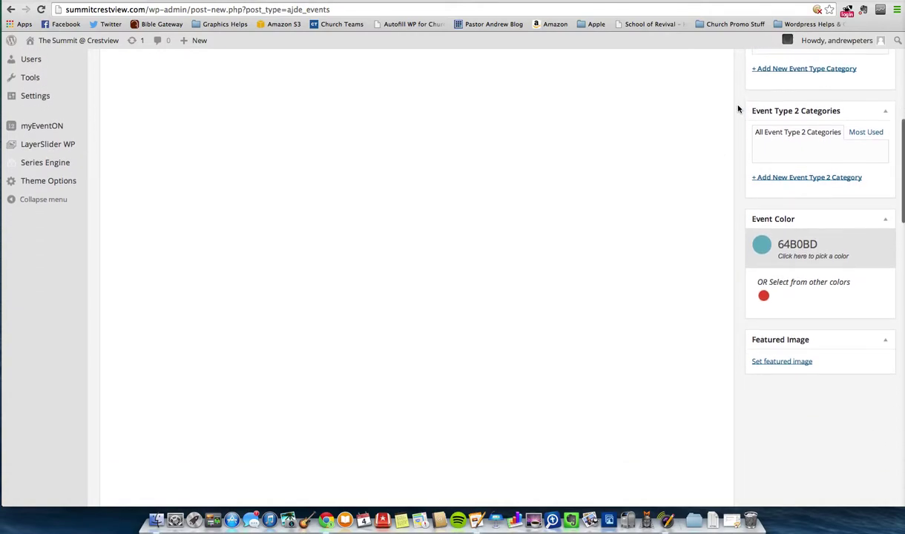
scroll(738, 109, "down", 1)
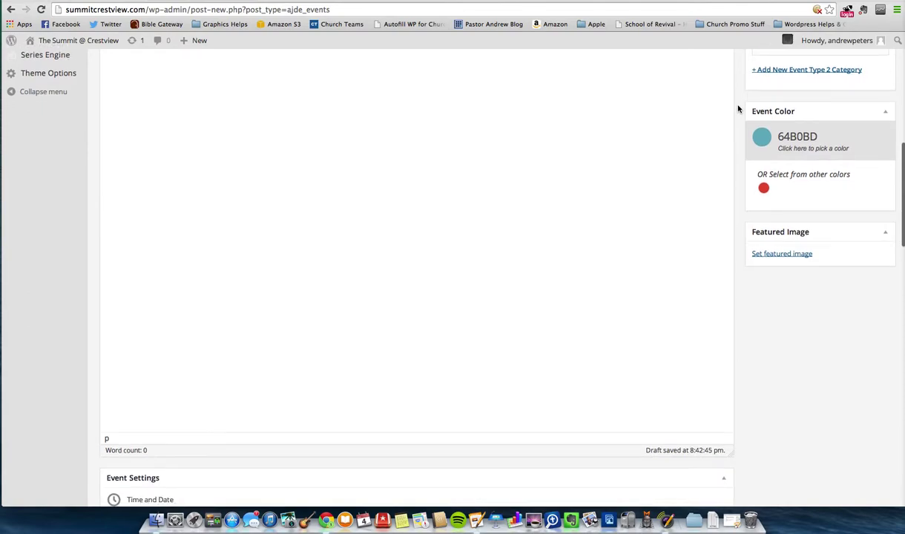
left_click(763, 189)
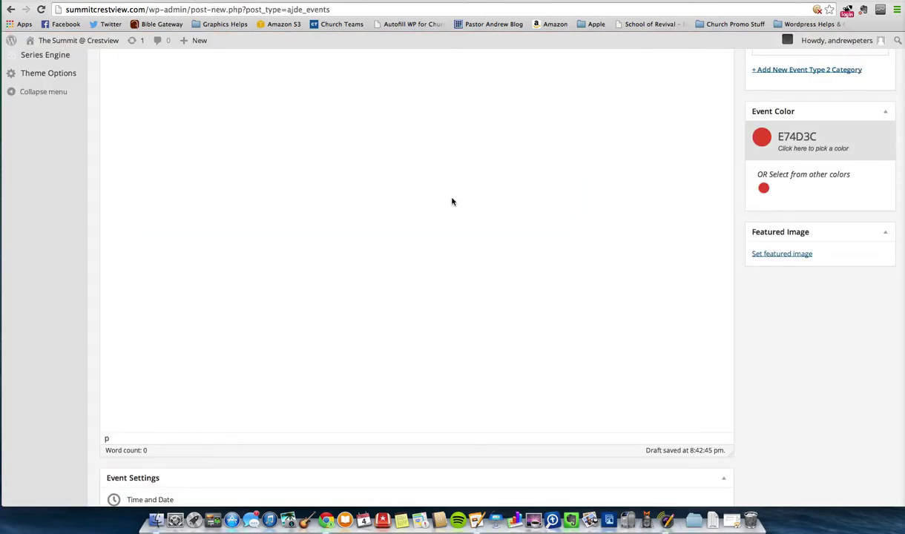
scroll(527, 245, "down", 5)
- Set the event start to 2014/07/09 at 6:00 AM
scroll(528, 245, "down", 1)
left_click(147, 211)
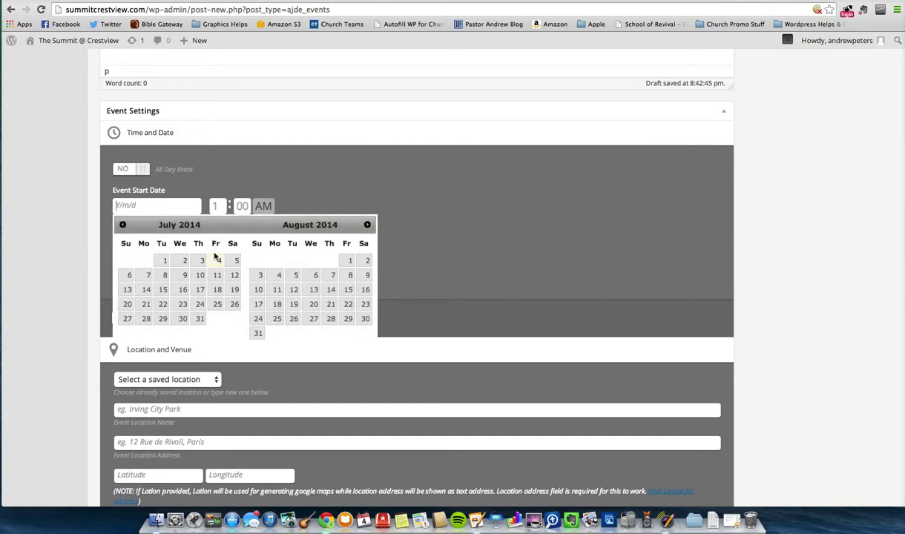
left_click(181, 281)
left_click(214, 205)
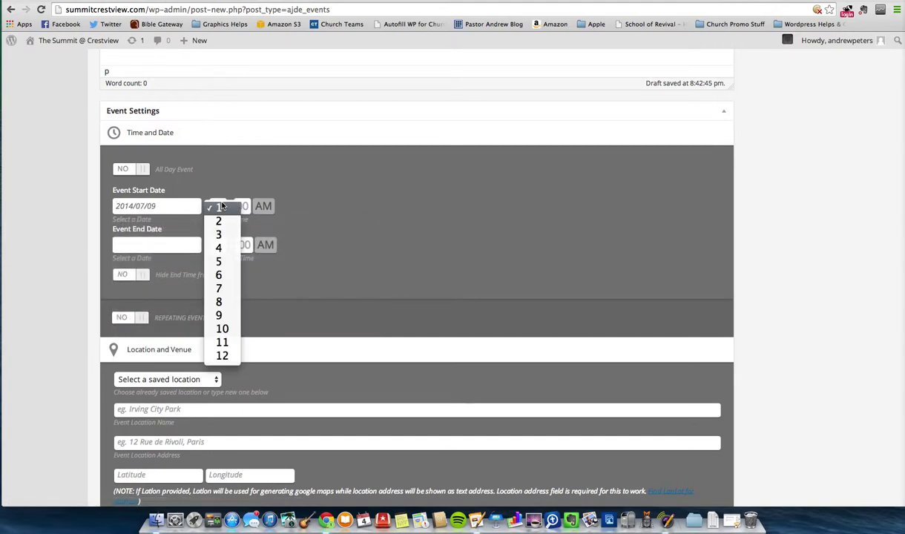
left_click(221, 276)
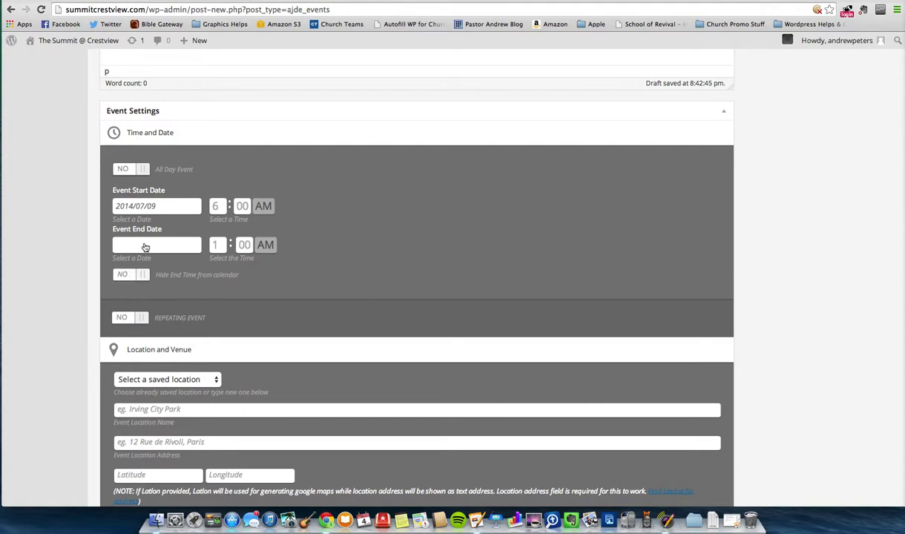
- Leave the end date unchanged, hide the end time, and make the event repeat weekly
left_click(146, 246)
left_click(326, 217)
left_click(124, 276)
scroll(336, 251, "down", 3)
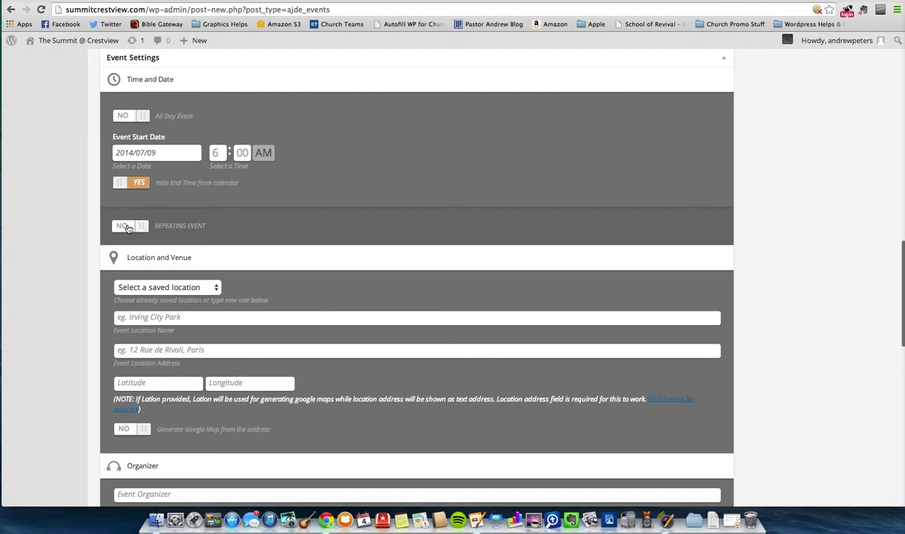
left_click(124, 226)
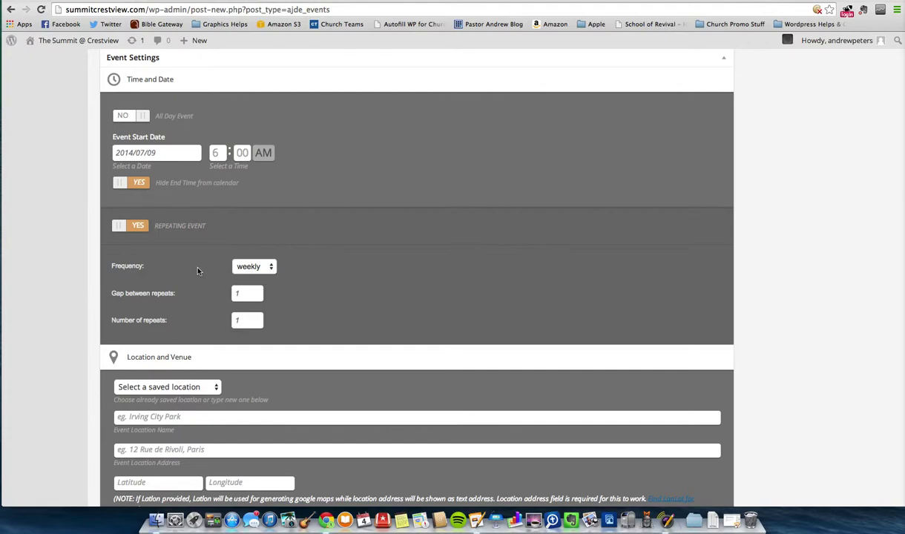
- Turn Repeating Event back to NO, leaving the saved locations list unused
scroll(210, 279, "down", 2)
left_click(124, 188)
scroll(192, 178, "down", 4)
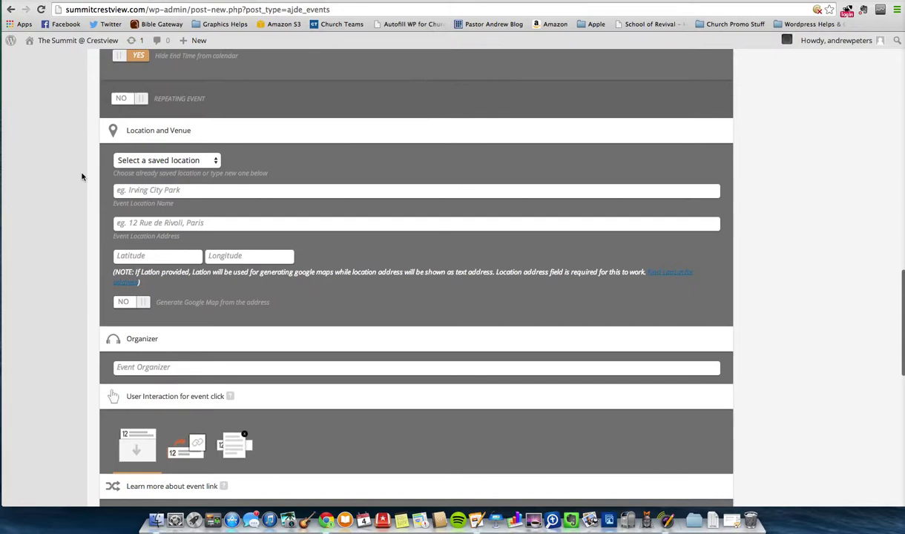
left_click(195, 162)
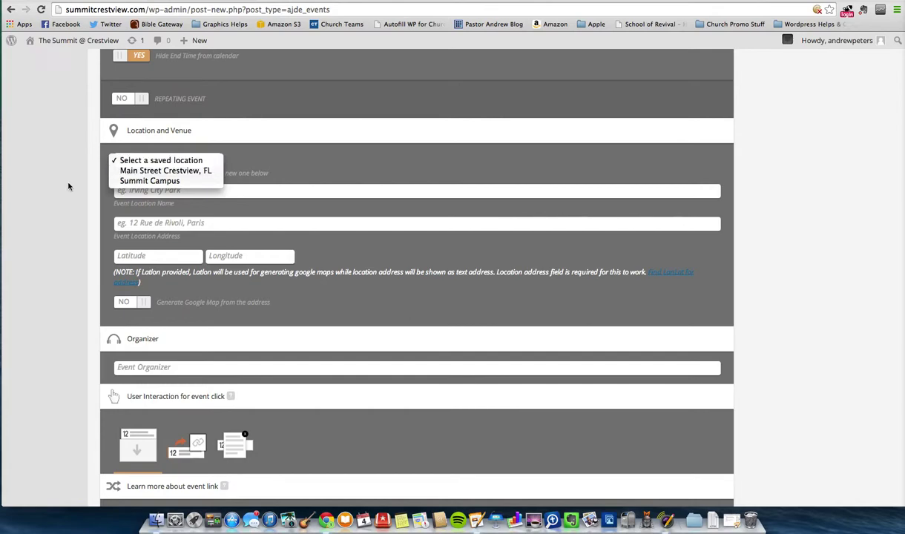
left_click(90, 186)
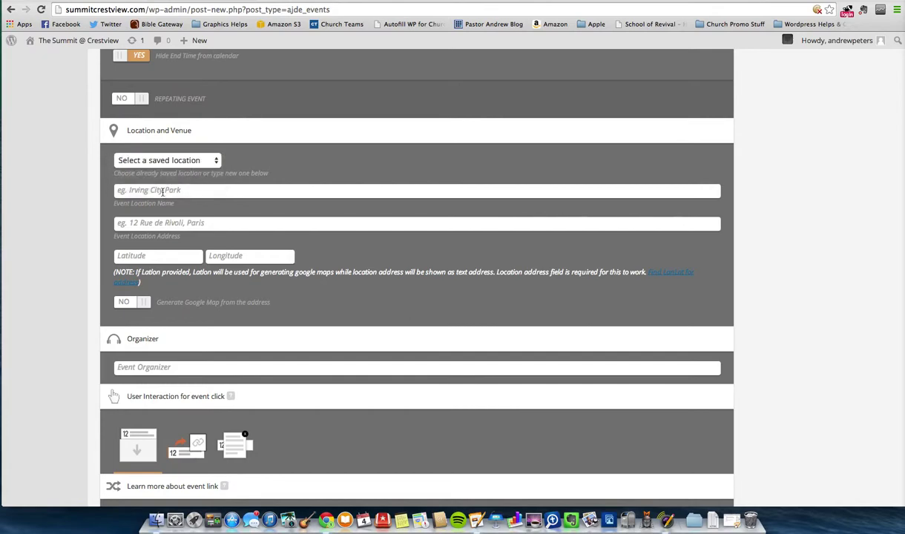
- Enter the venue's location name and street address in the location fields
left_click(162, 191)
type("The Knoblauch's")
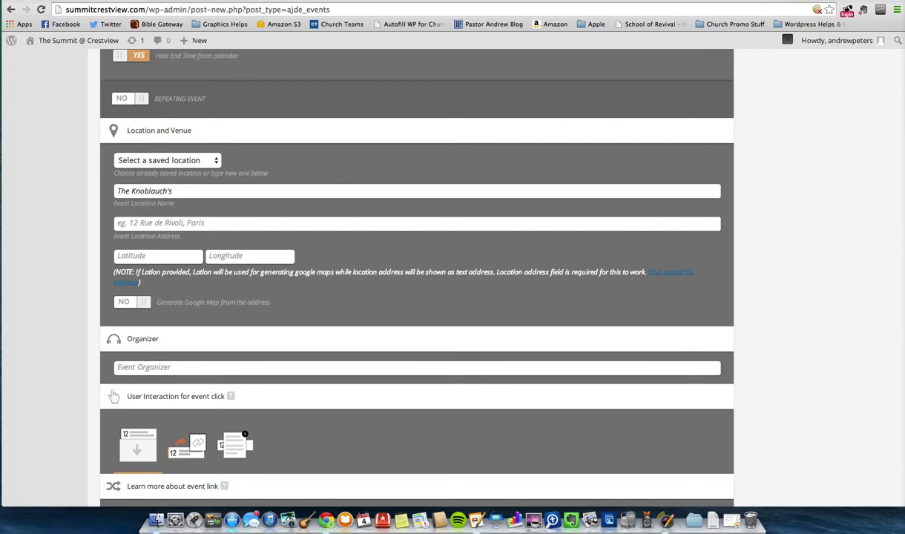
left_click(167, 225)
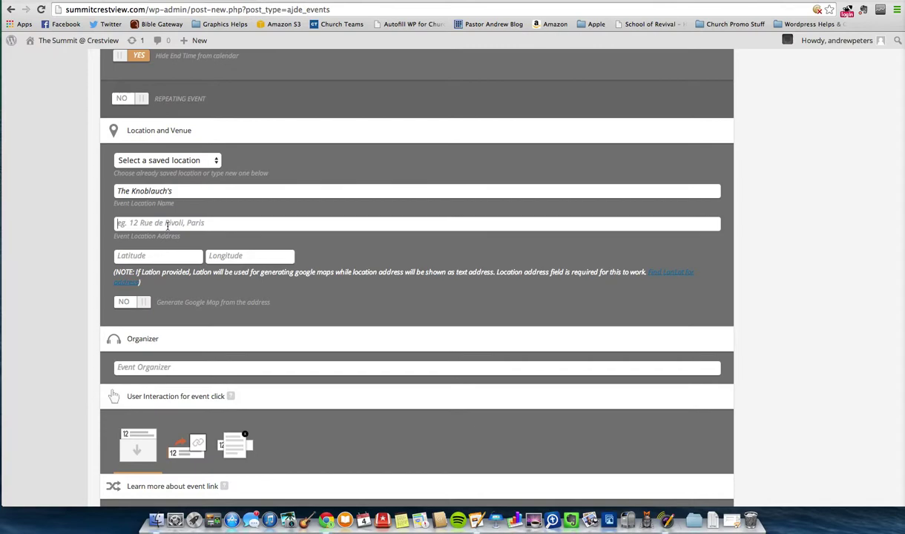
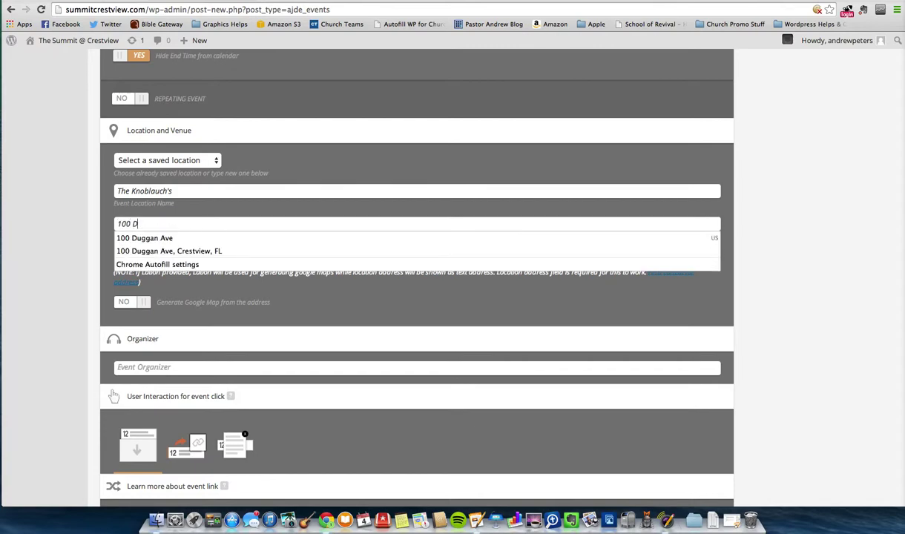
left_click(158, 255)
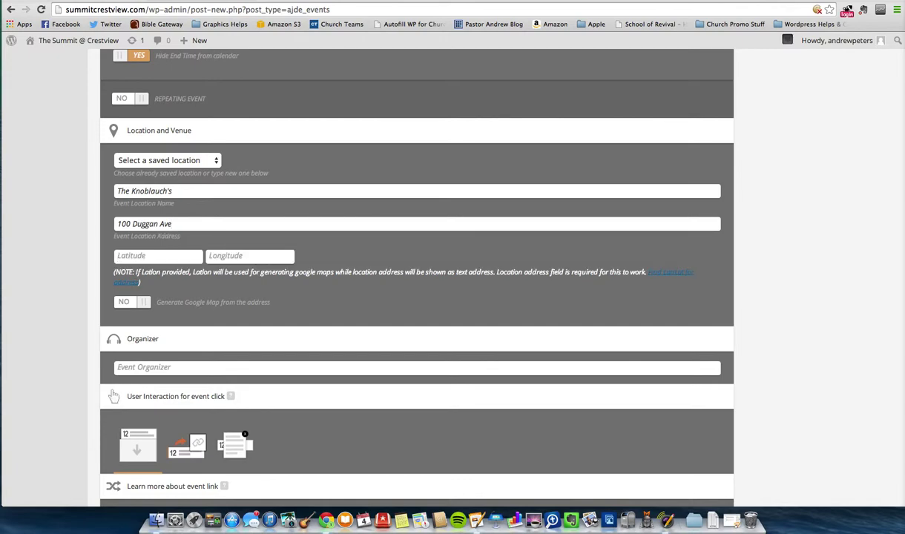
scroll(65, 219, "down", 4)
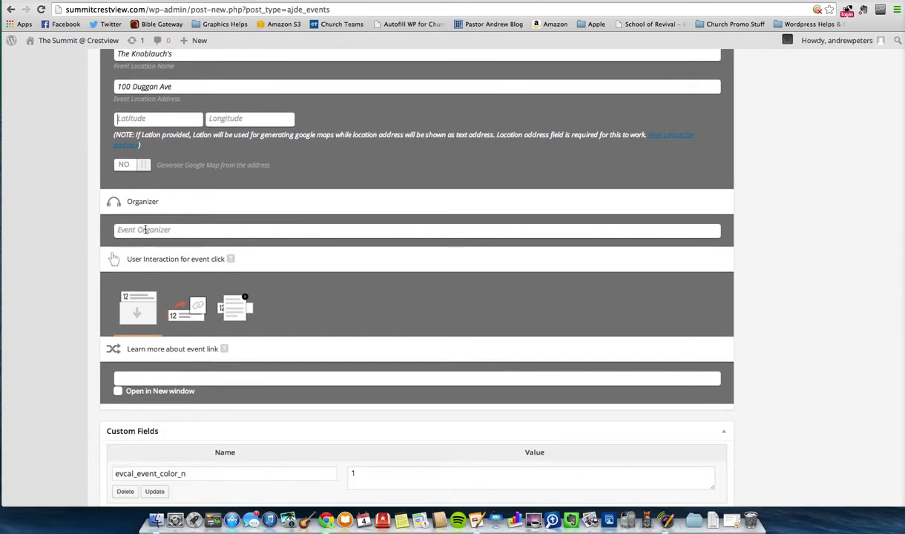
- Try the external-link and popup click options, then set event click to Slide Down Event Card
left_click(145, 230)
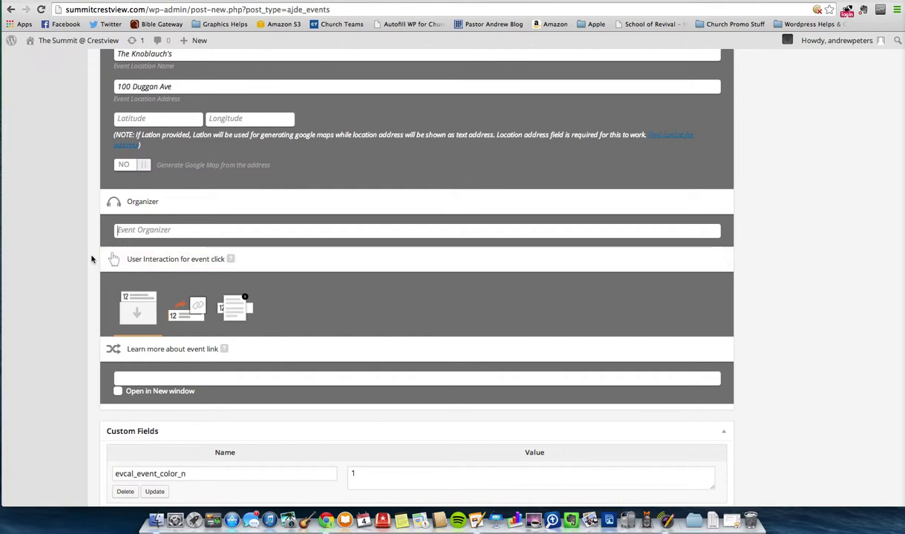
scroll(68, 252, "down", 4)
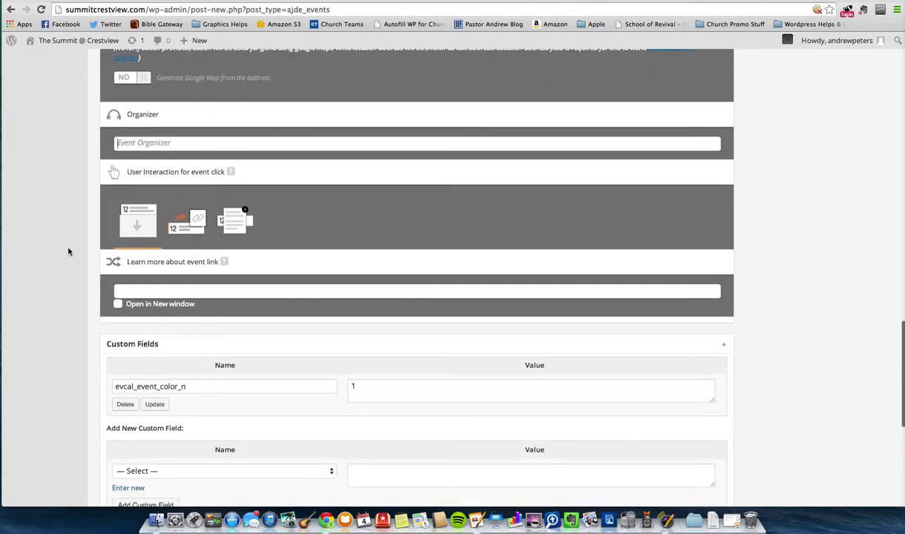
scroll(69, 253, "down", 1)
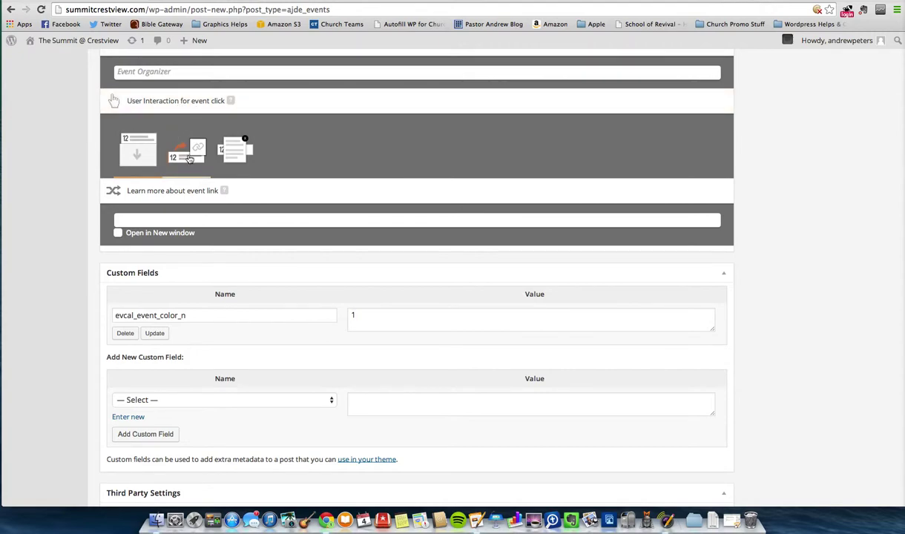
left_click(180, 159)
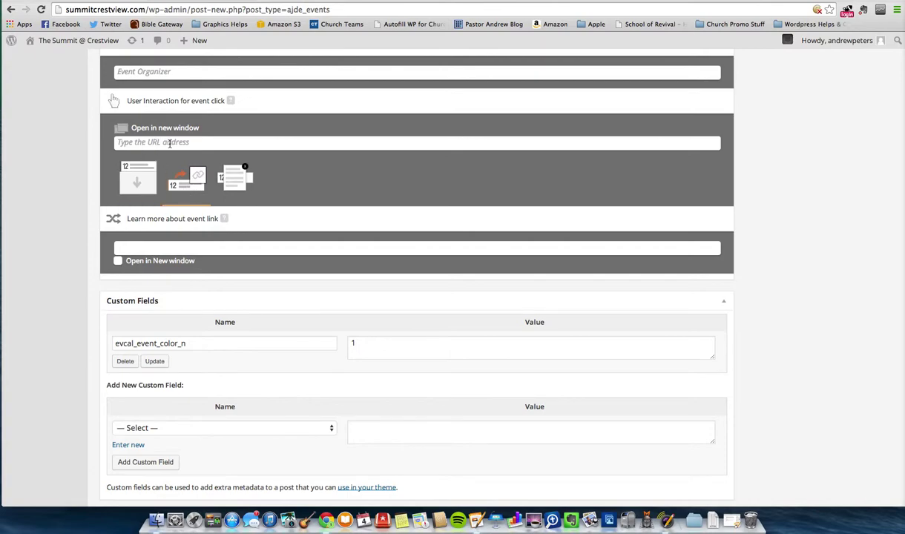
left_click(144, 171)
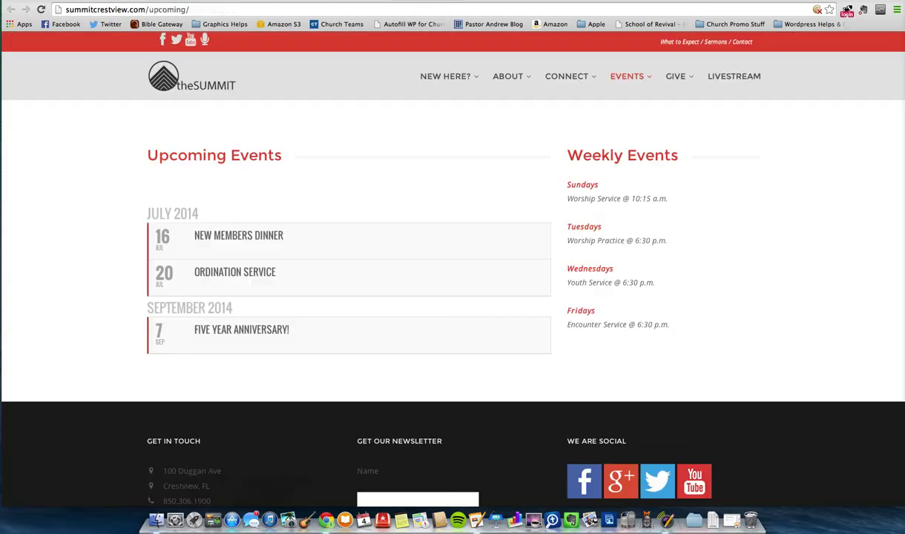
left_click(270, 235)
left_click(270, 235)
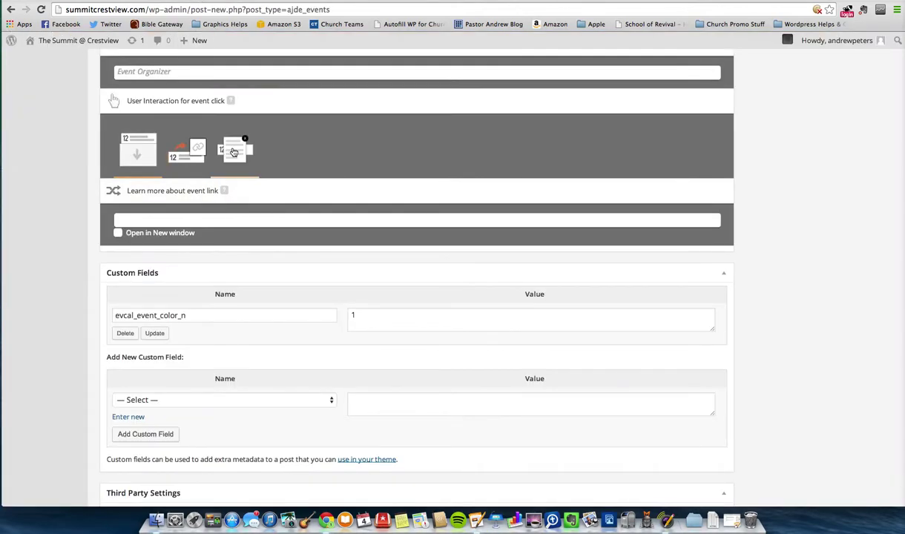
left_click(233, 152)
left_click(137, 148)
scroll(81, 150, "down", 4)
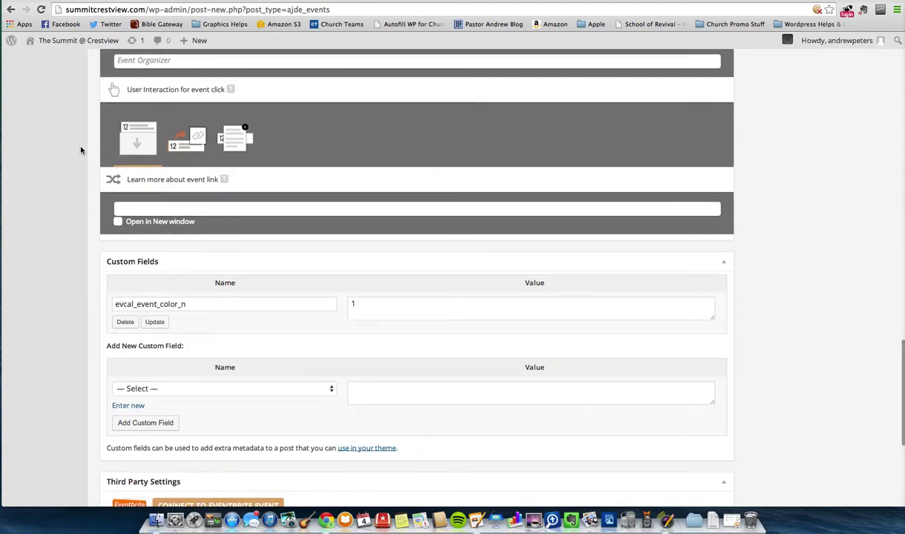
- Publish the Elevate Burn Fest event from the Add New Event screen
scroll(81, 150, "down", 5)
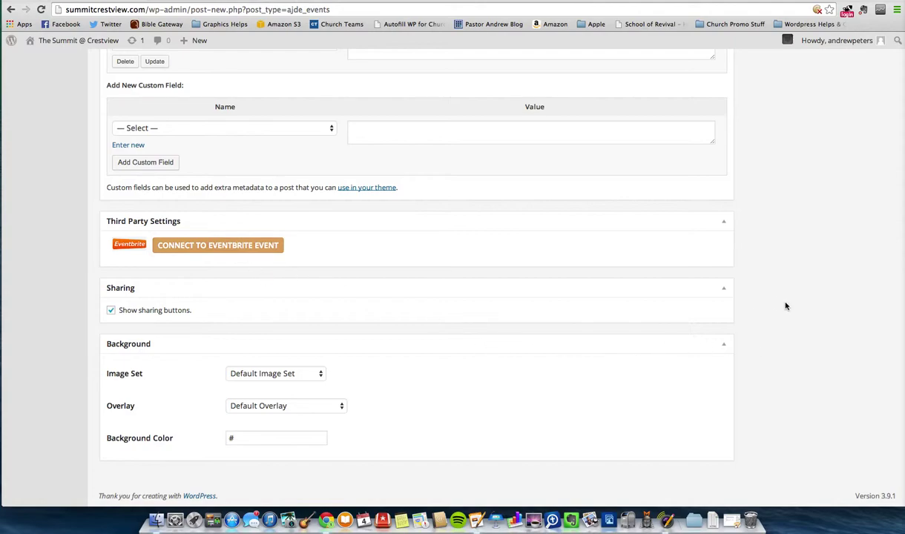
scroll(786, 306, "up", 20)
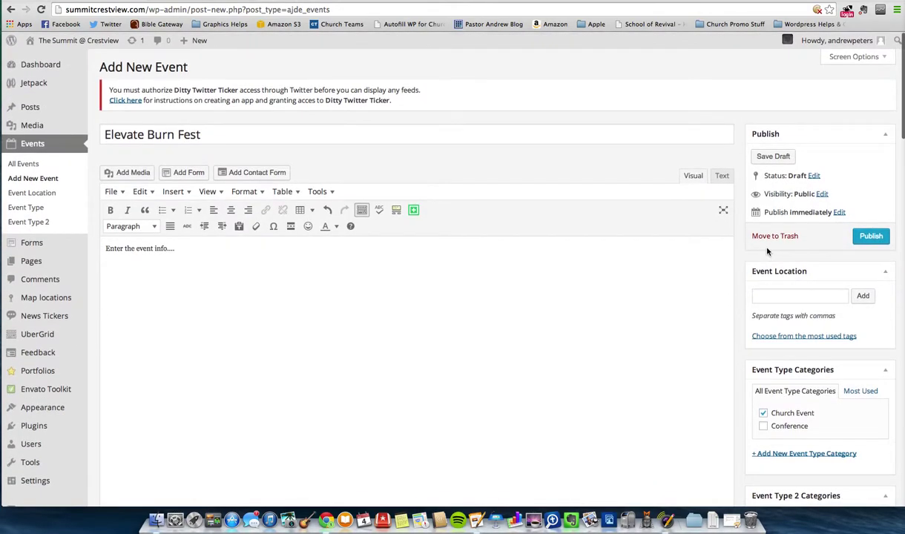
scroll(749, 249, "down", 1)
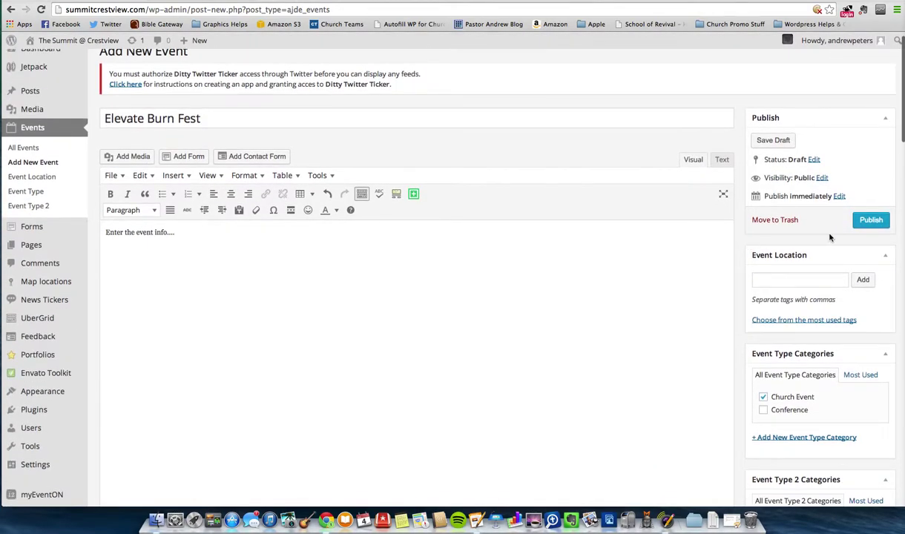
left_click(873, 223)
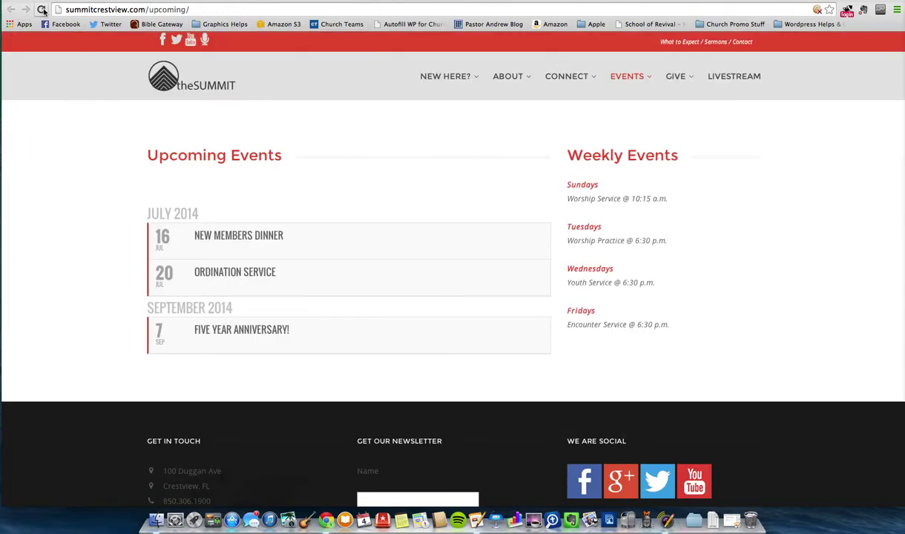
- Reload Upcoming Events and expand, then collapse, the Elevate Burn Fest row to check its details
left_click(41, 9)
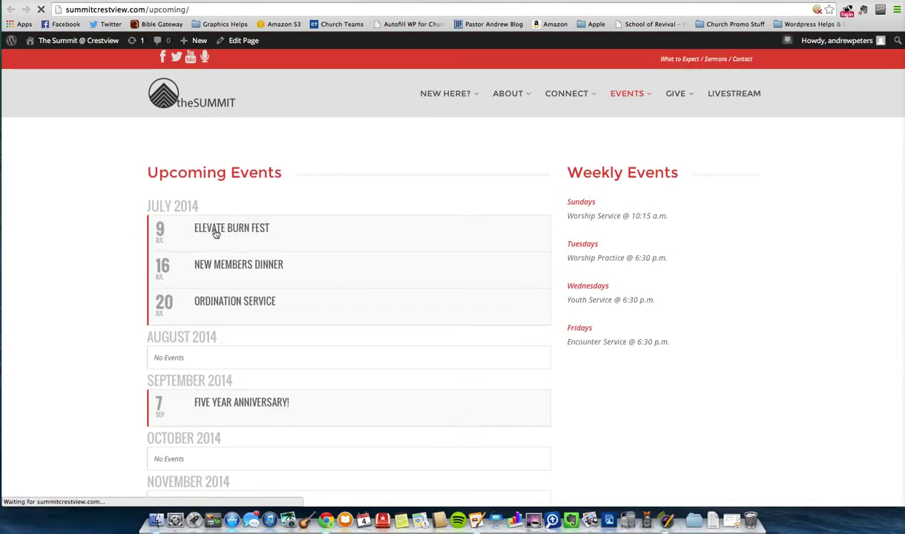
left_click(257, 235)
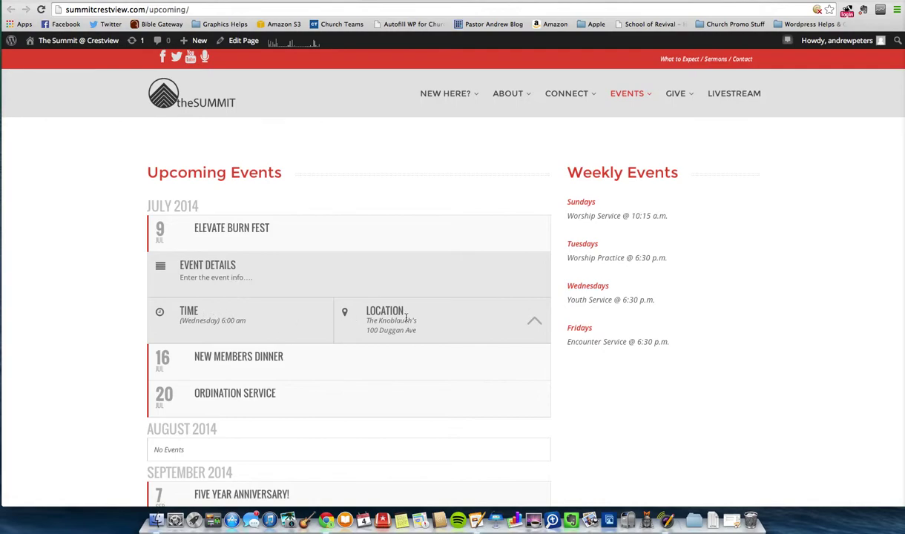
left_click(208, 236)
left_click(210, 236)
left_click(210, 236)
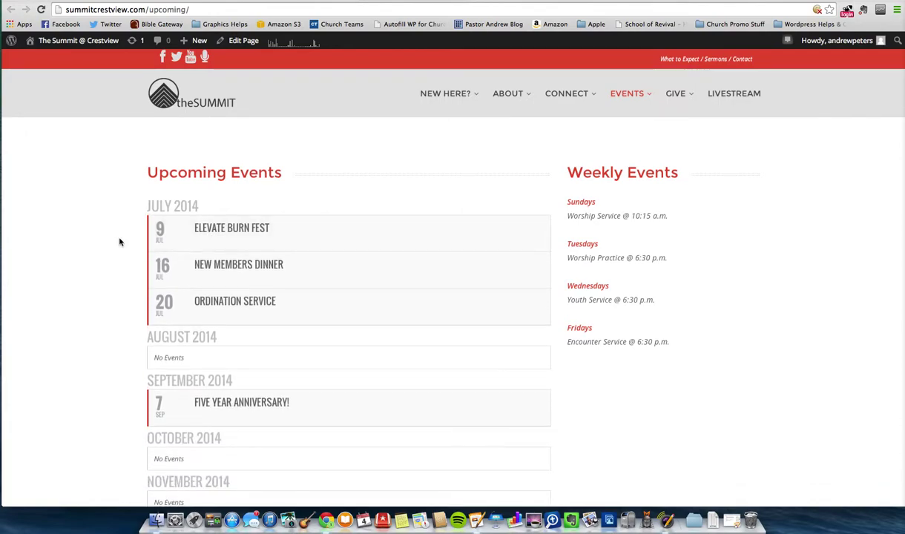
scroll(134, 312, "down", 1)
scroll(134, 312, "up", 1)
- Edit the Upcoming page and launch the EventON shortcode generator
left_click(242, 44)
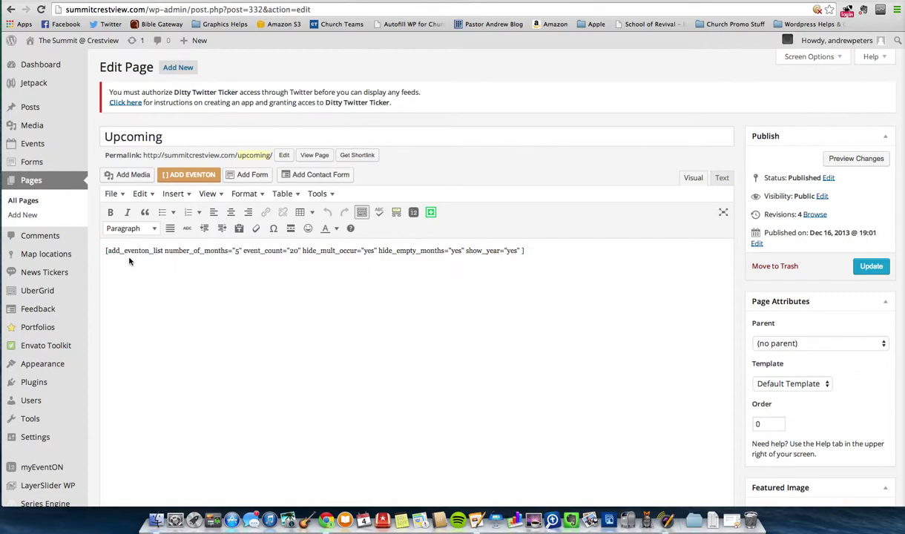
left_click(168, 175)
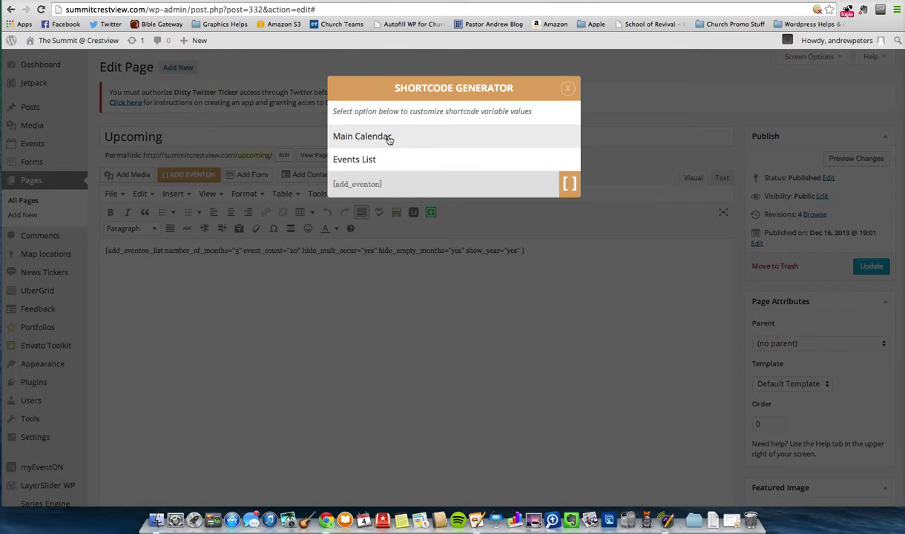
- Pick Events List and look over its number-of-months and event count options
left_click(372, 159)
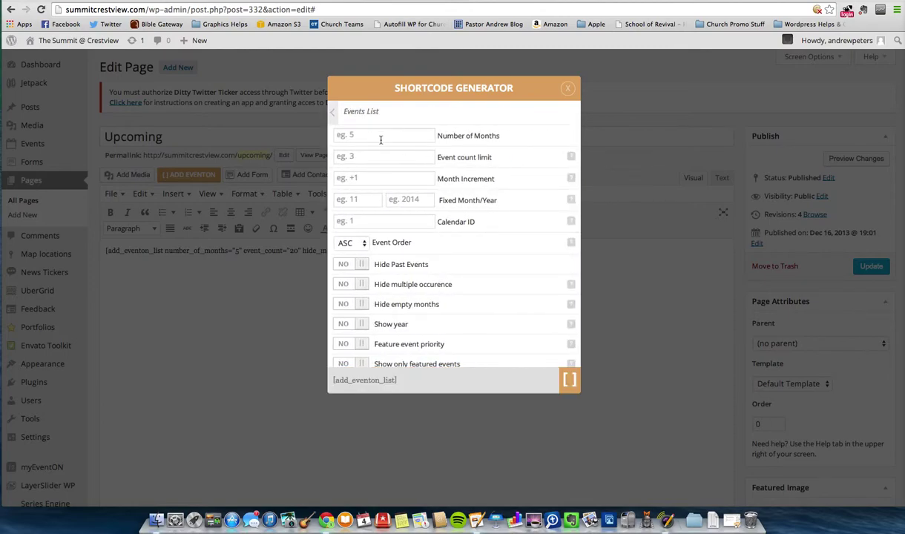
left_click(369, 136)
scroll(416, 233, "down", 3)
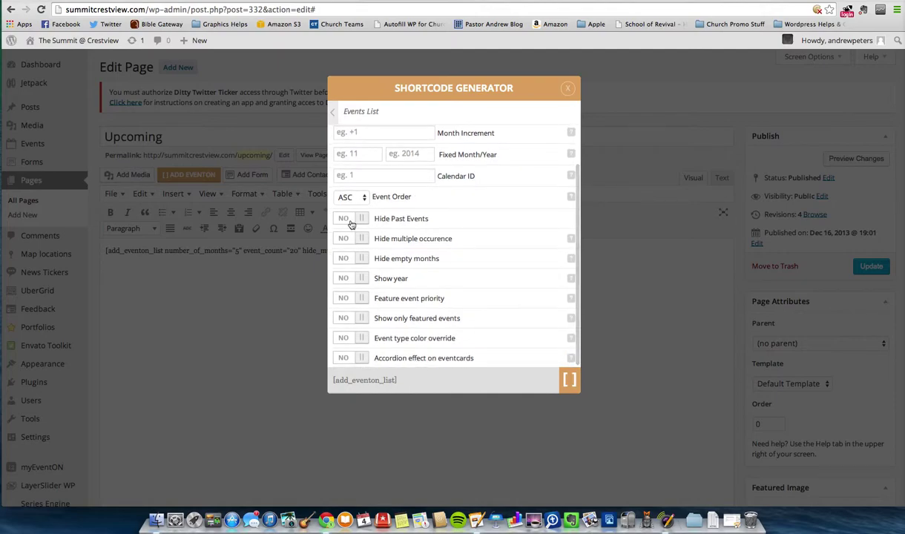
scroll(401, 232, "up", 3)
scroll(422, 245, "down", 4)
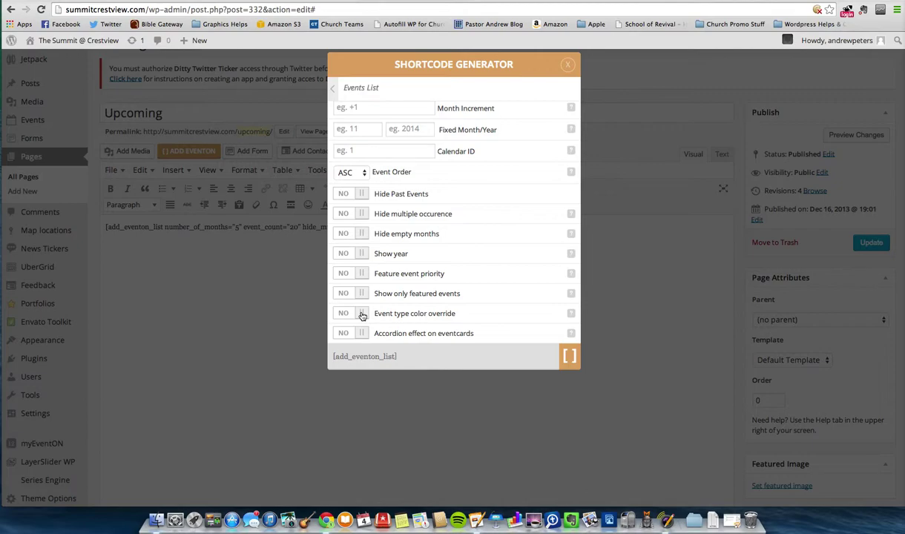
- Review the Main Calendar options, then close the generator without inserting a shortcode
left_click(332, 89)
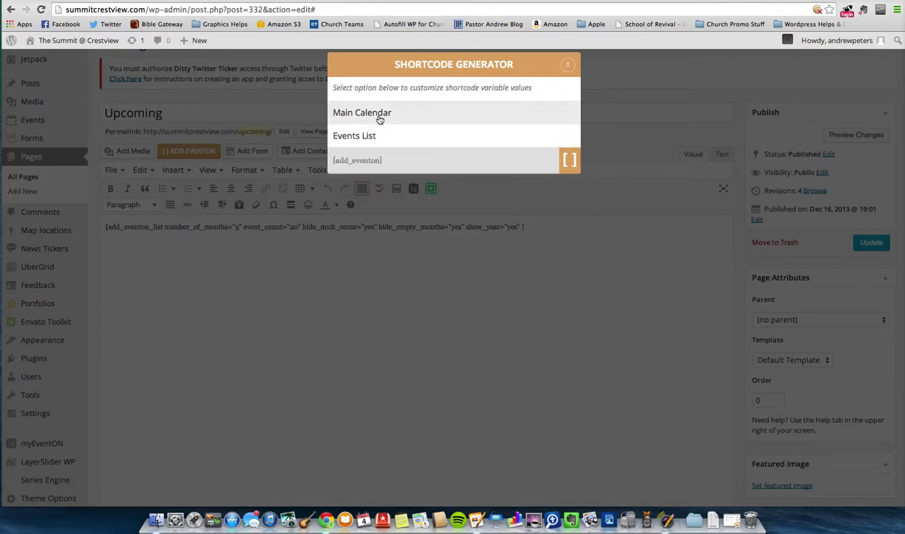
left_click(378, 114)
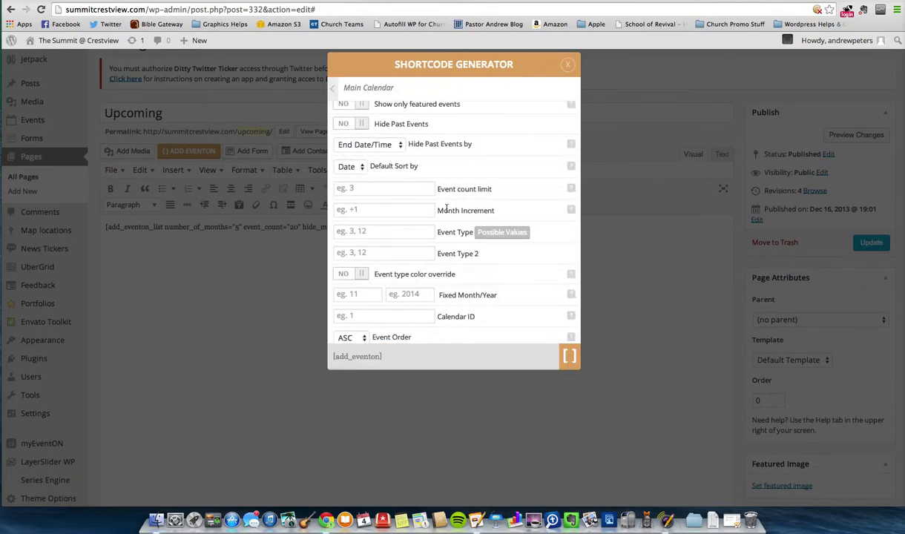
scroll(446, 208, "up", 5)
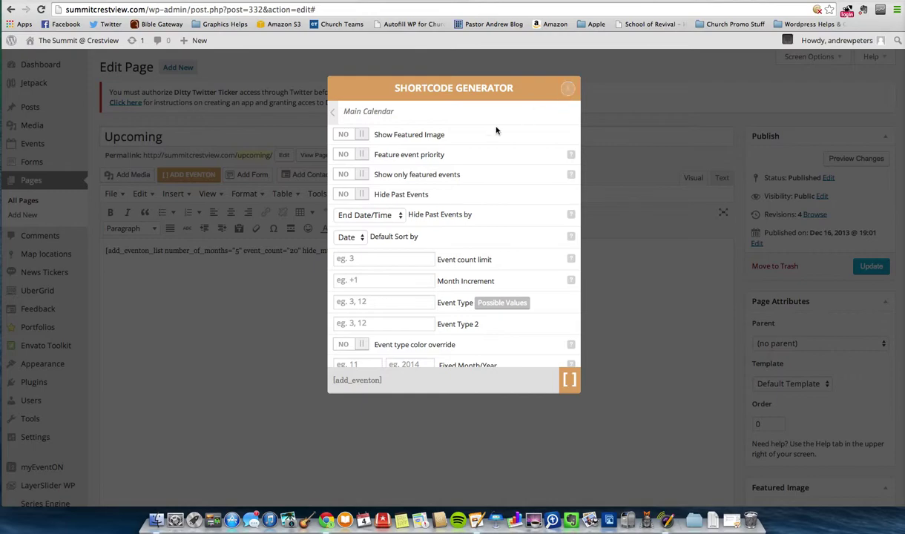
left_click(568, 89)
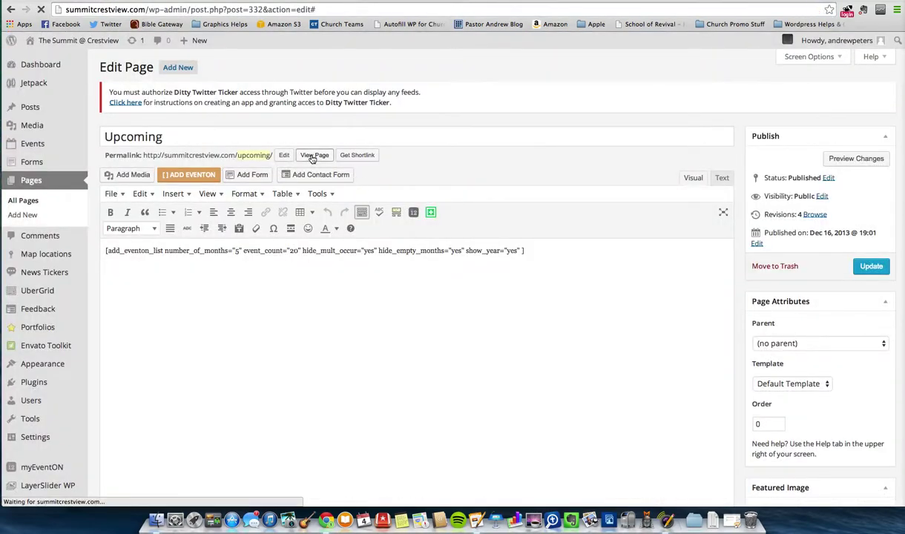
- View the live Upcoming page to confirm Elevate Burn Fest appears on July 9
left_click(314, 155)
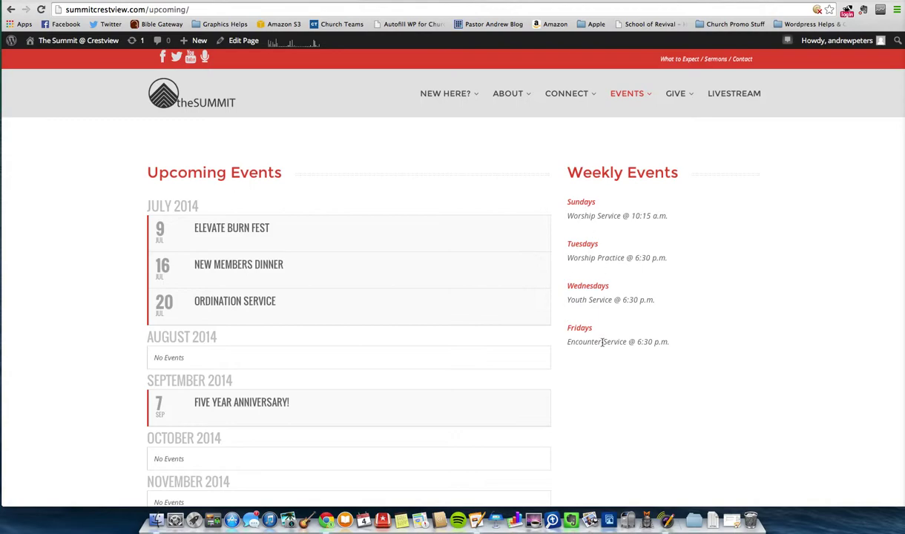
scroll(293, 206, "down", 5)
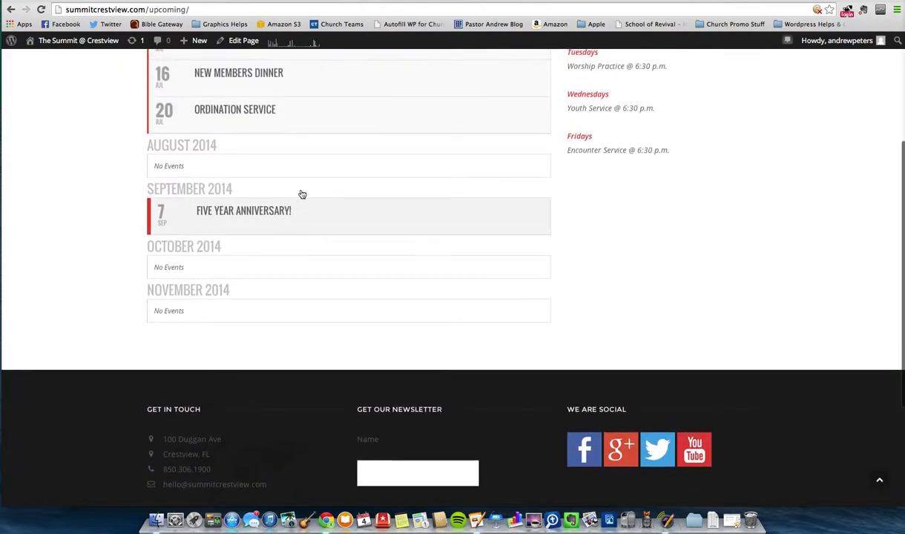
scroll(588, 147, "up", 5)
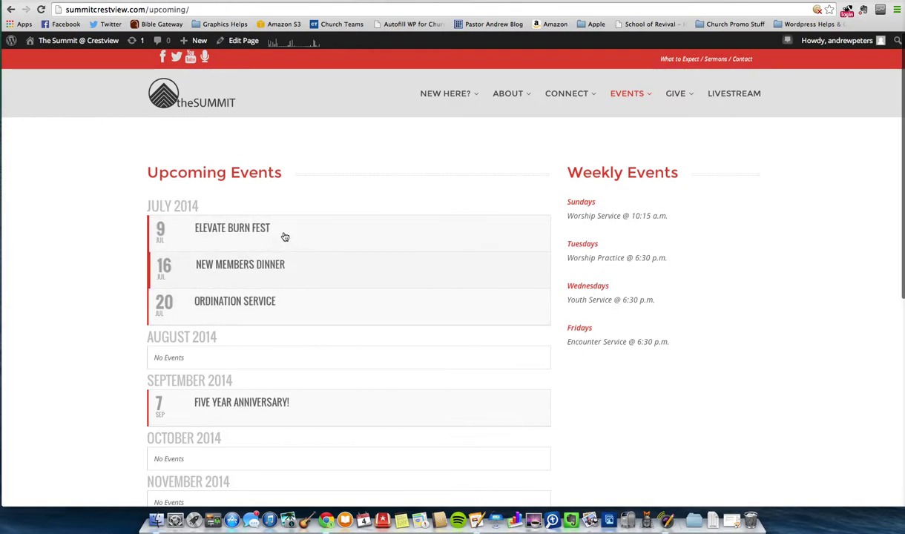
scroll(293, 324, "down", 3)
scroll(293, 323, "down", 2)
scroll(241, 176, "up", 2)
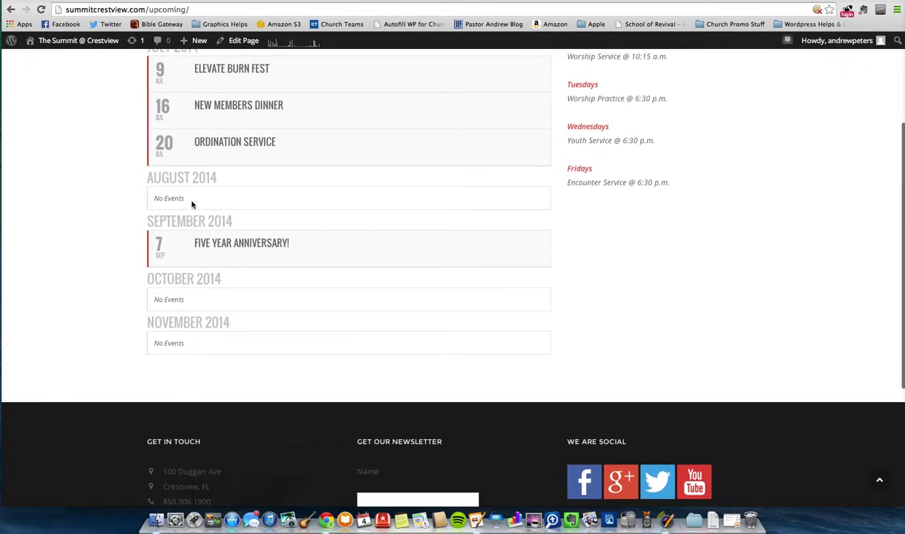
scroll(145, 202, "up", 3)
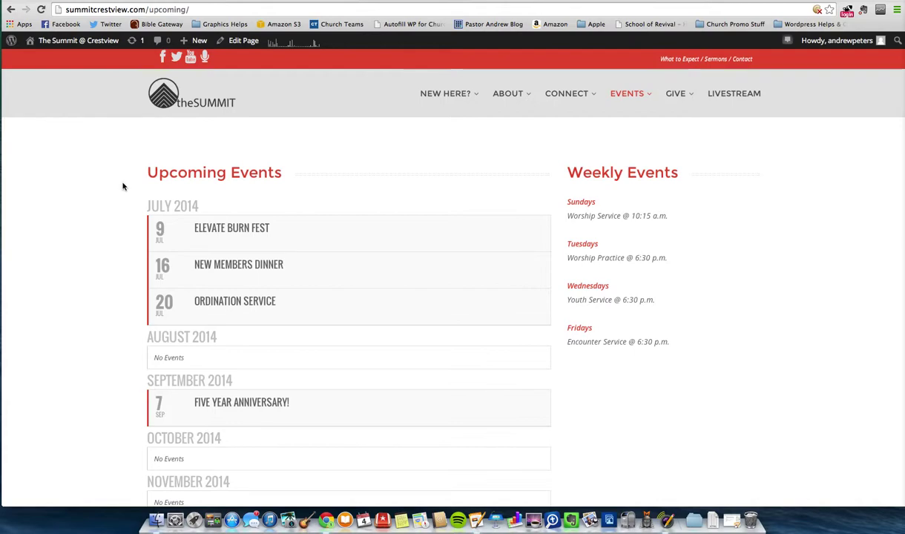
scroll(151, 183, "down", 5)
scroll(151, 183, "up", 5)
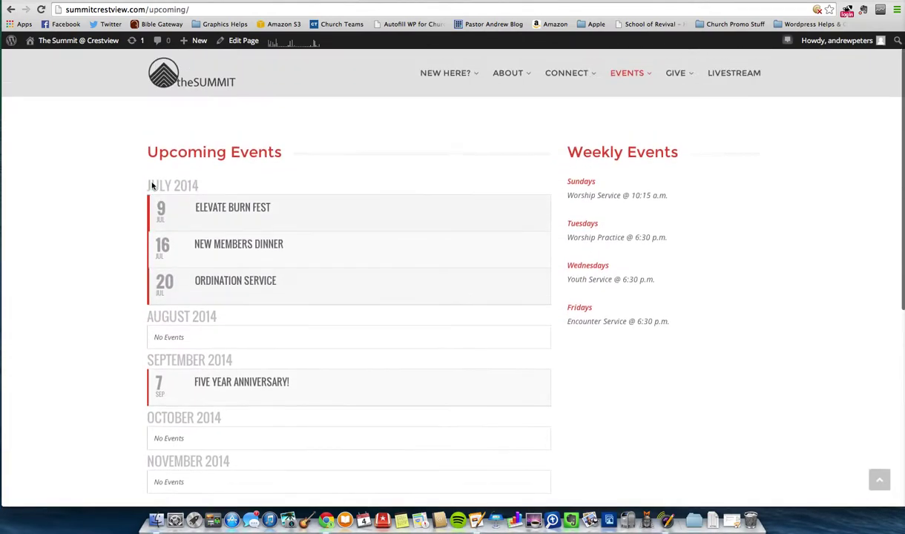